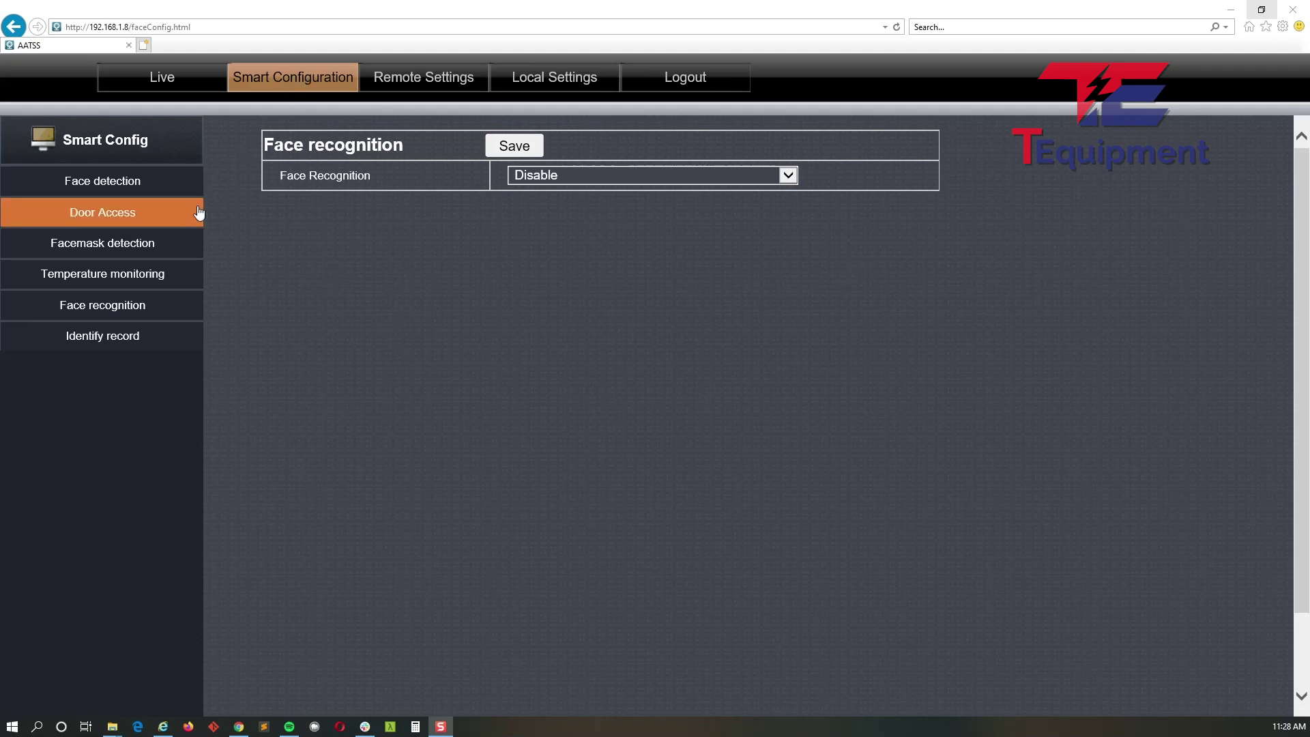
# Set the door access mode to Temperature & Face and save it
pyautogui.click(116, 213)
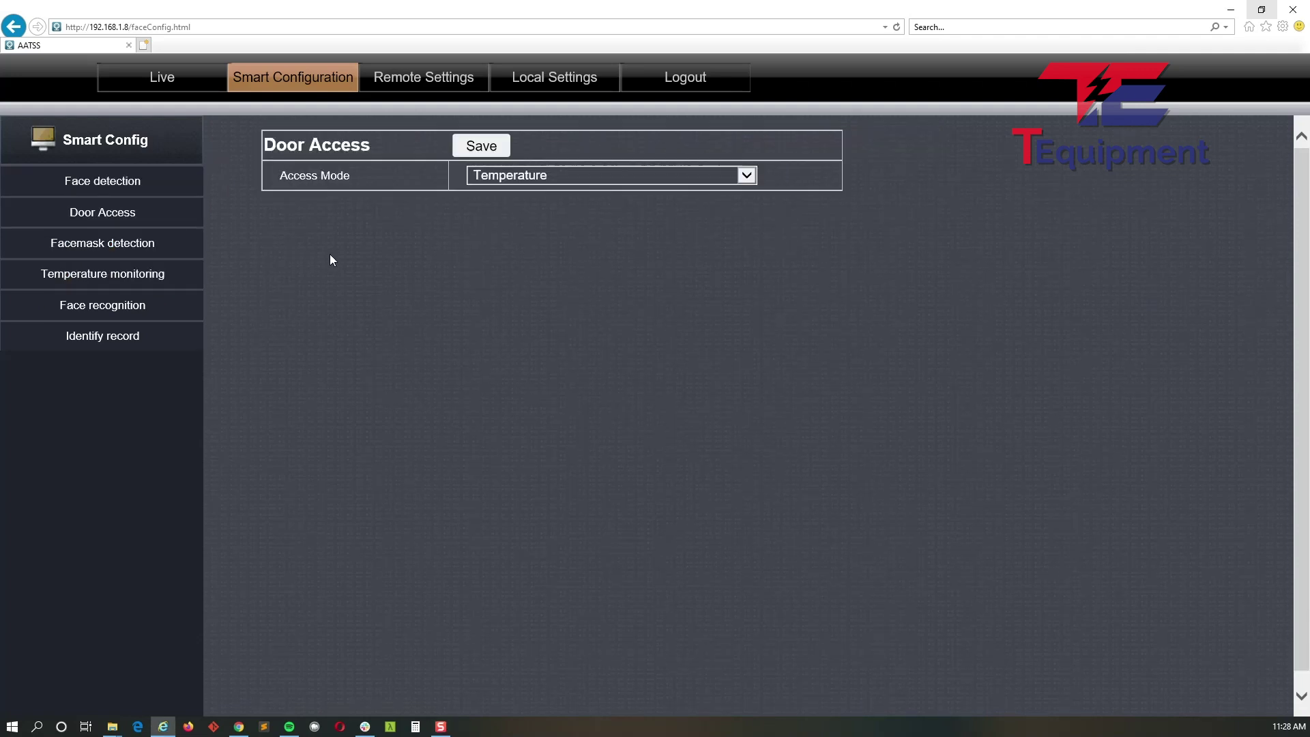
pyautogui.click(572, 172)
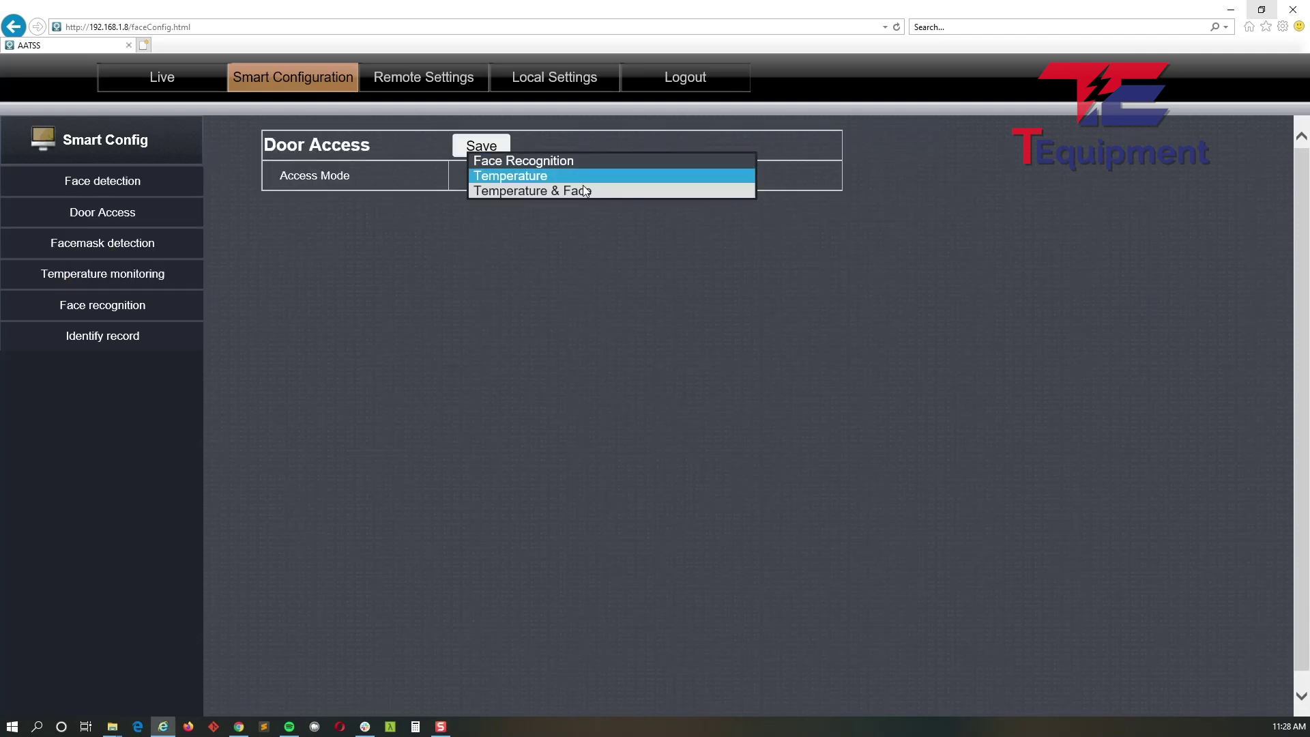
pyautogui.click(585, 190)
pyautogui.click(493, 151)
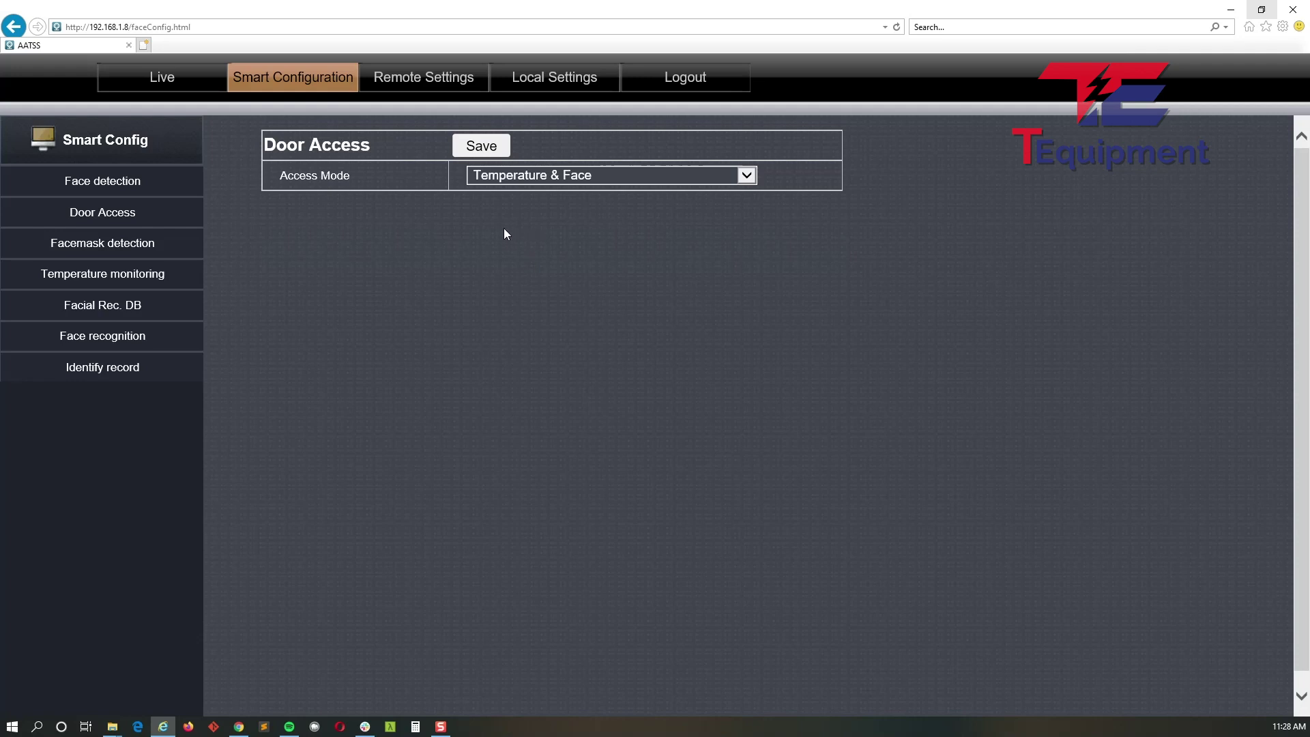
# Review the available door access modes, keep Temperature & Face selected and save again
pyautogui.click(572, 169)
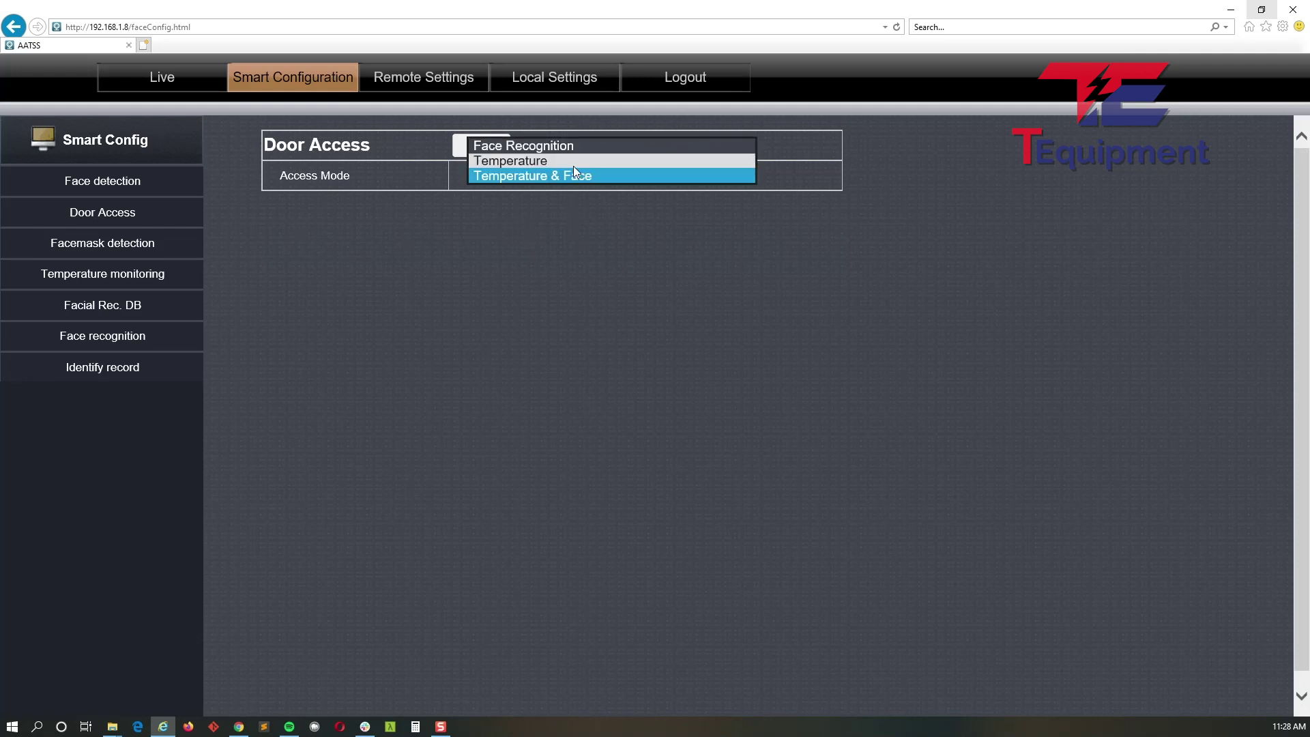
pyautogui.click(572, 175)
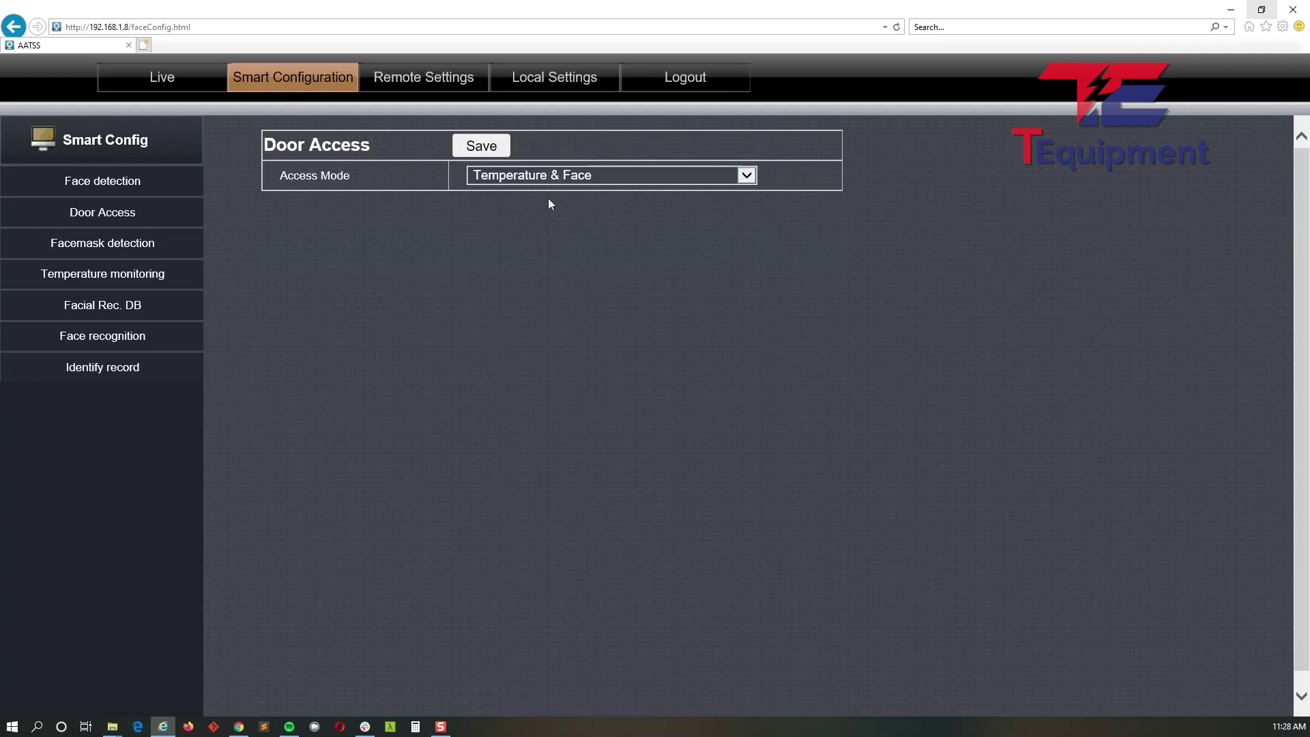
pyautogui.click(543, 179)
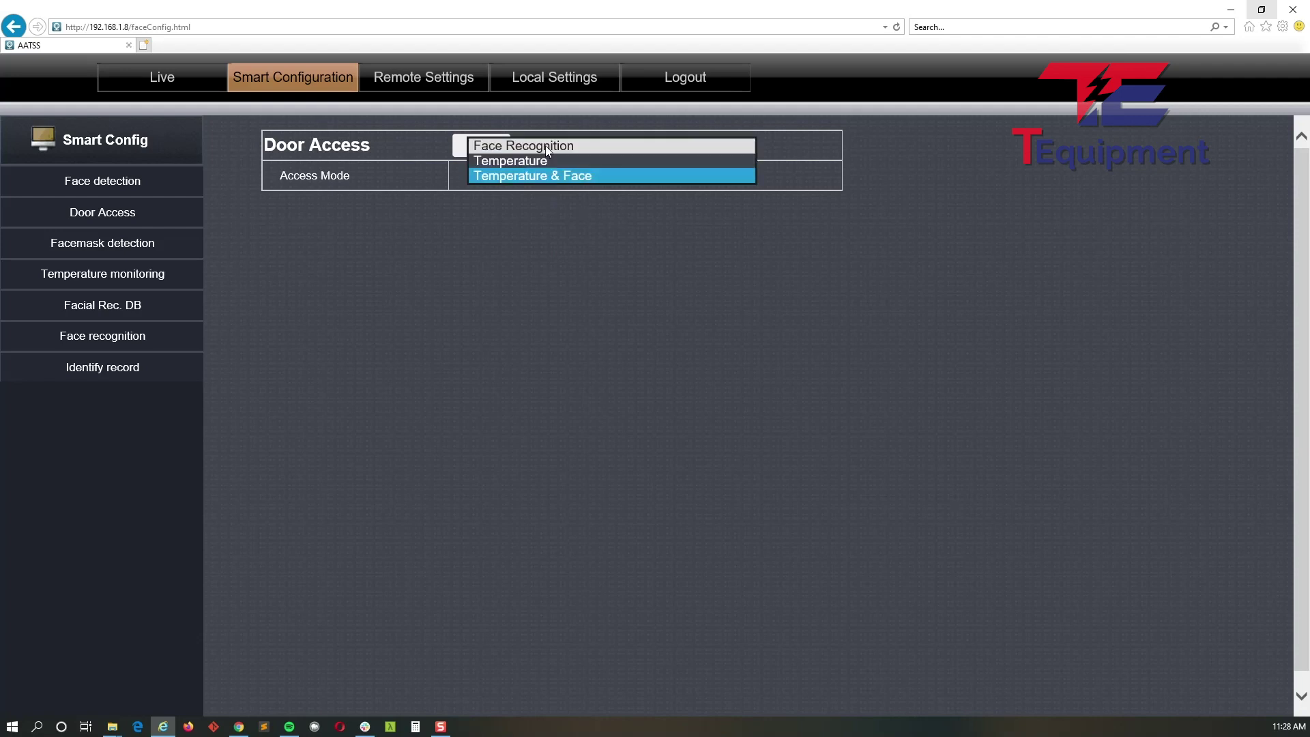
pyautogui.click(546, 176)
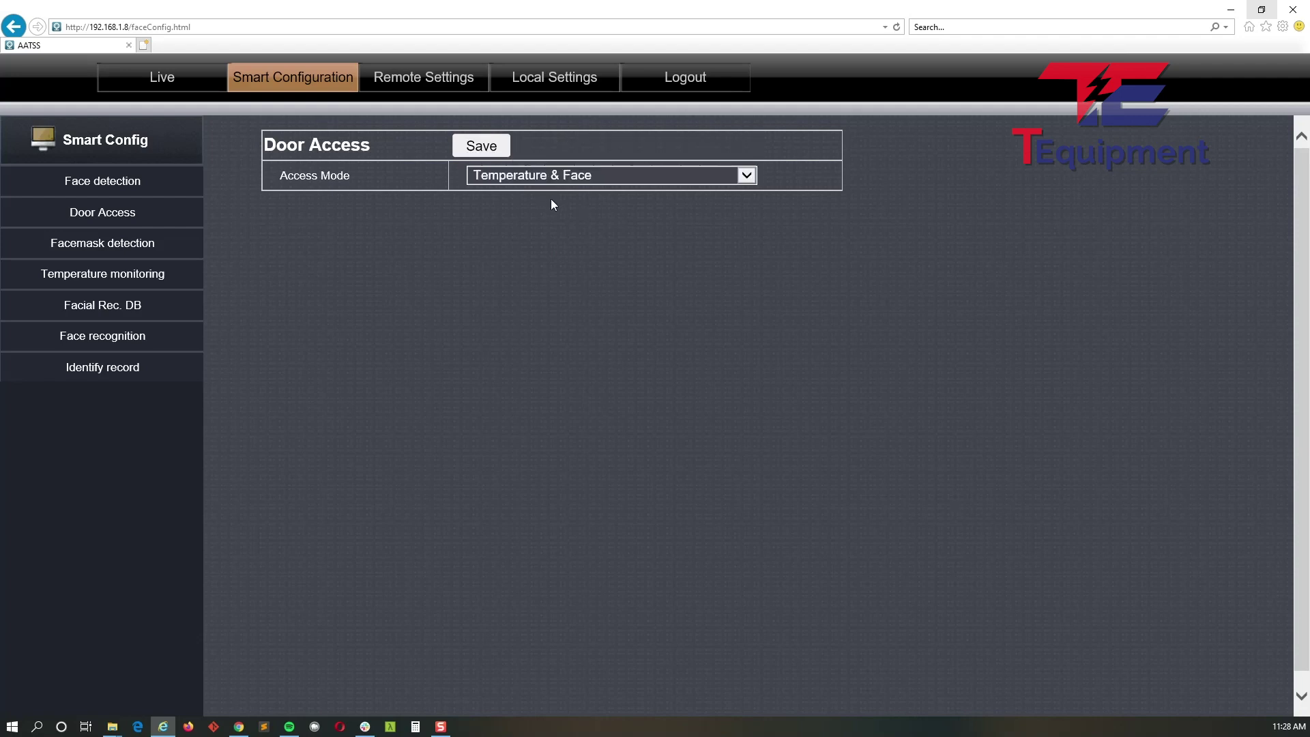
pyautogui.click(504, 153)
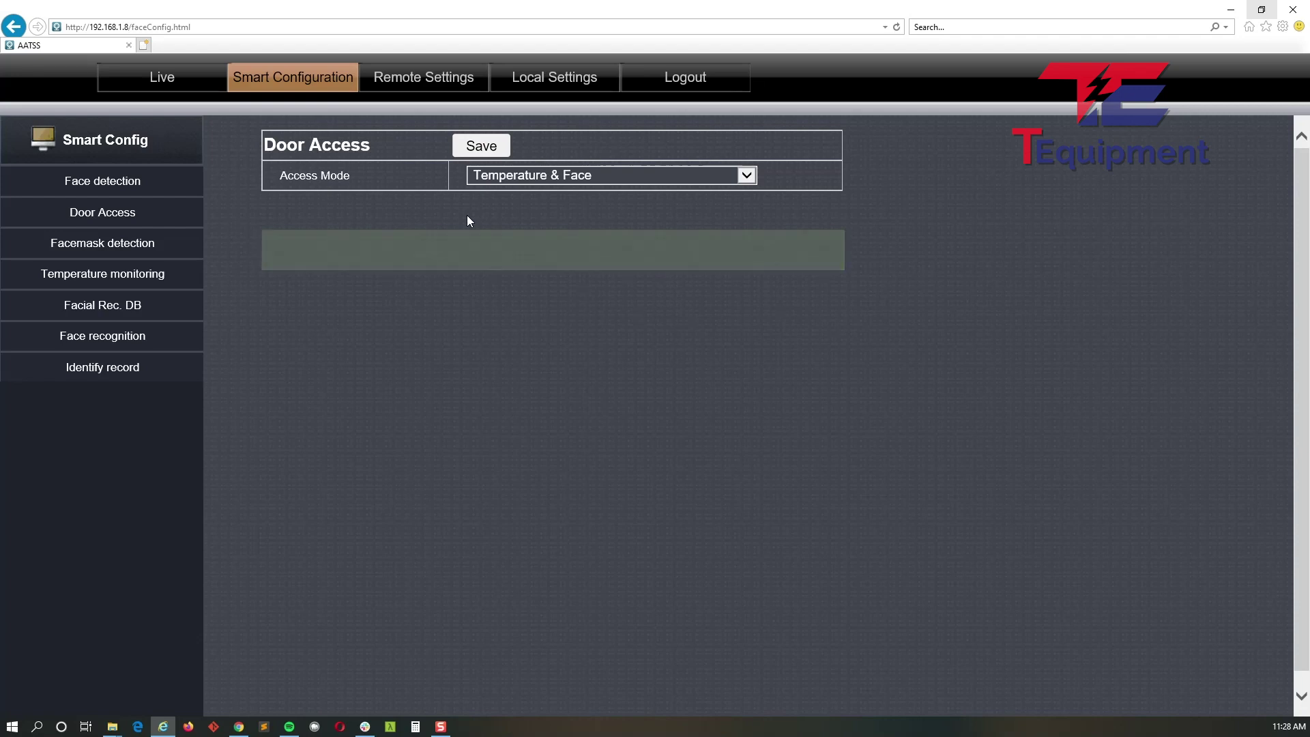
pyautogui.click(534, 175)
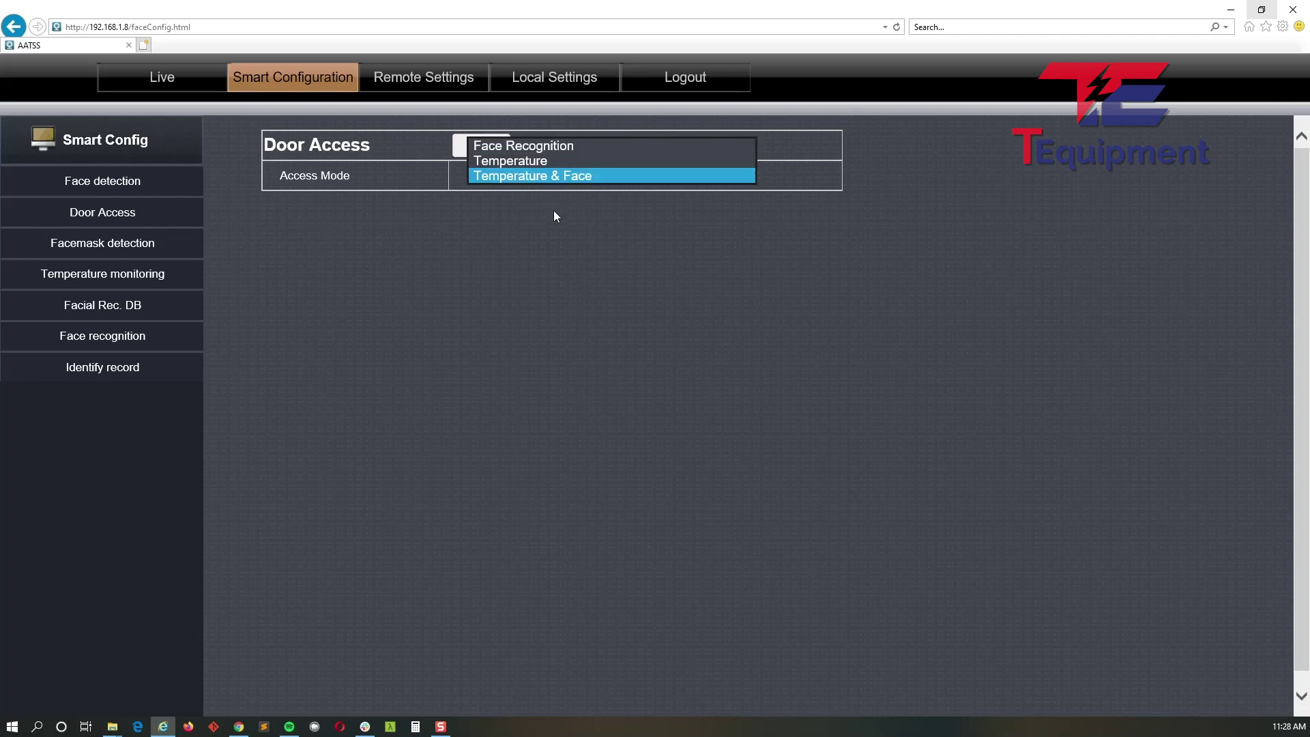
pyautogui.click(550, 182)
pyautogui.click(501, 151)
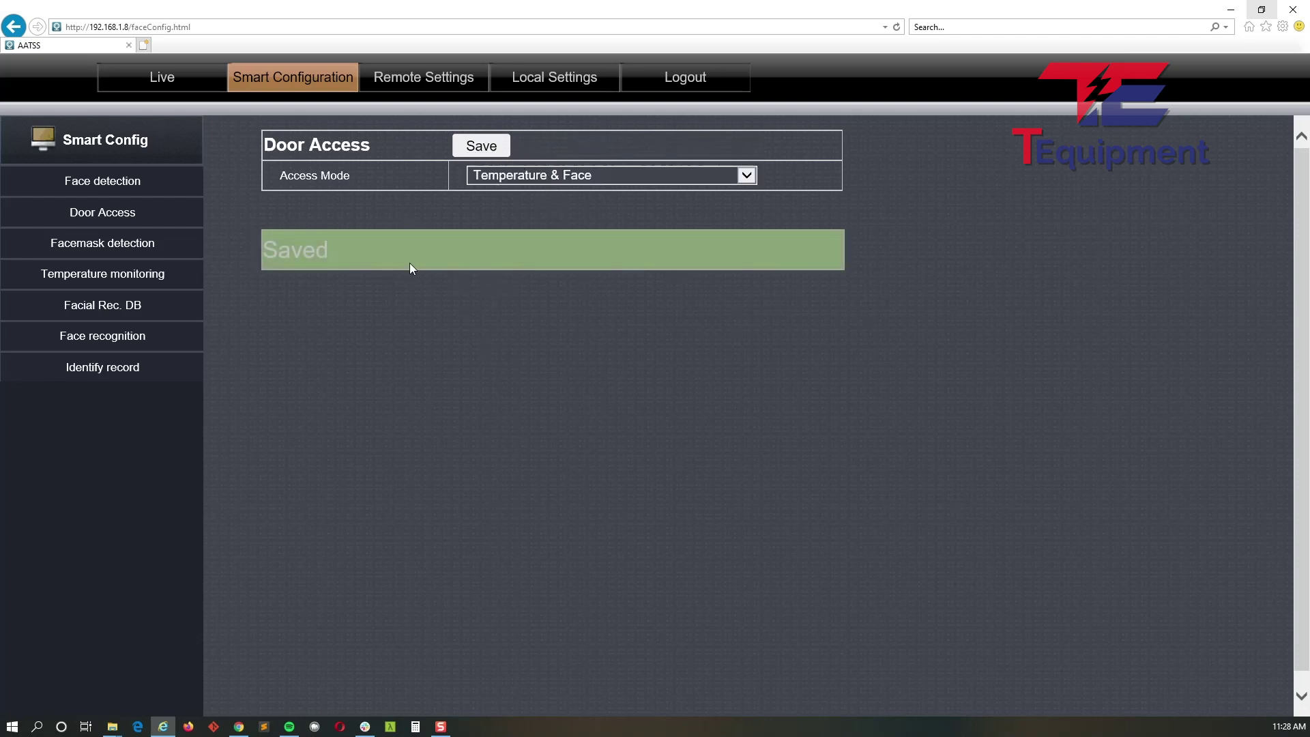
# Open the face recognition settings and examine the choices for Face Recognition and Rule
pyautogui.click(123, 339)
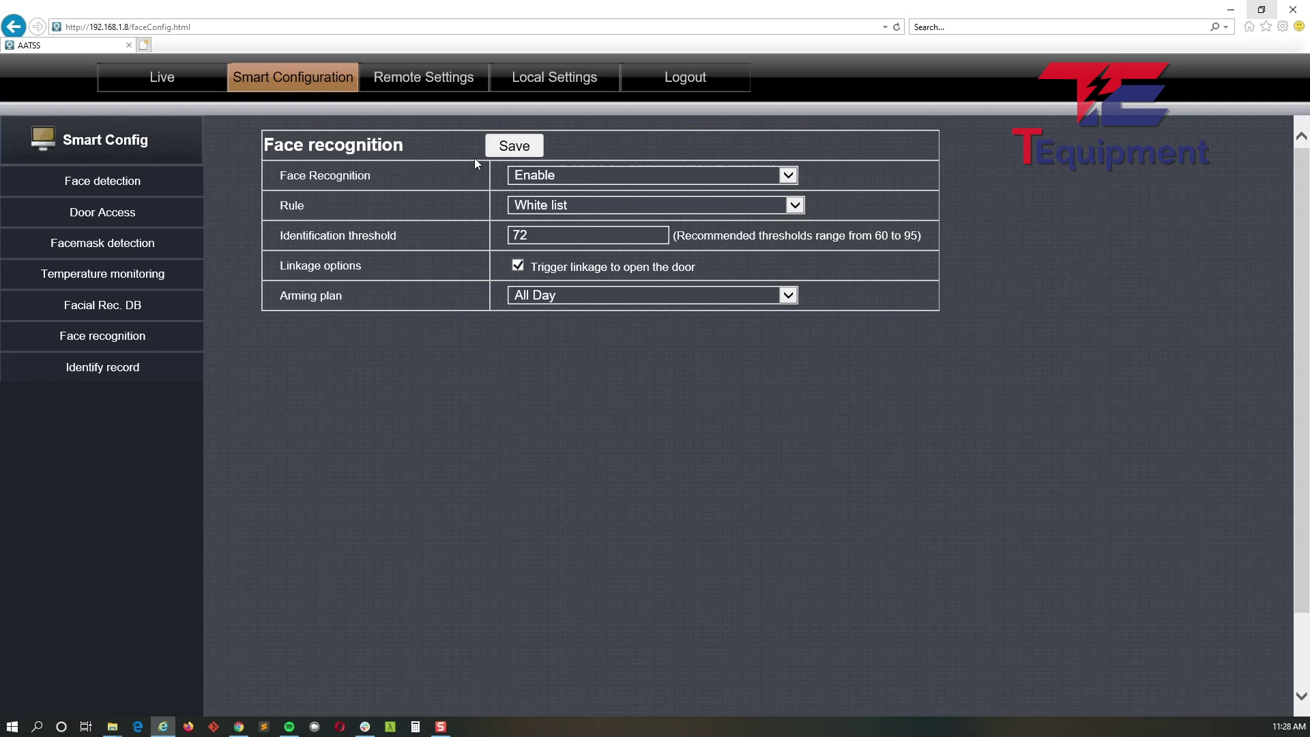
pyautogui.click(546, 174)
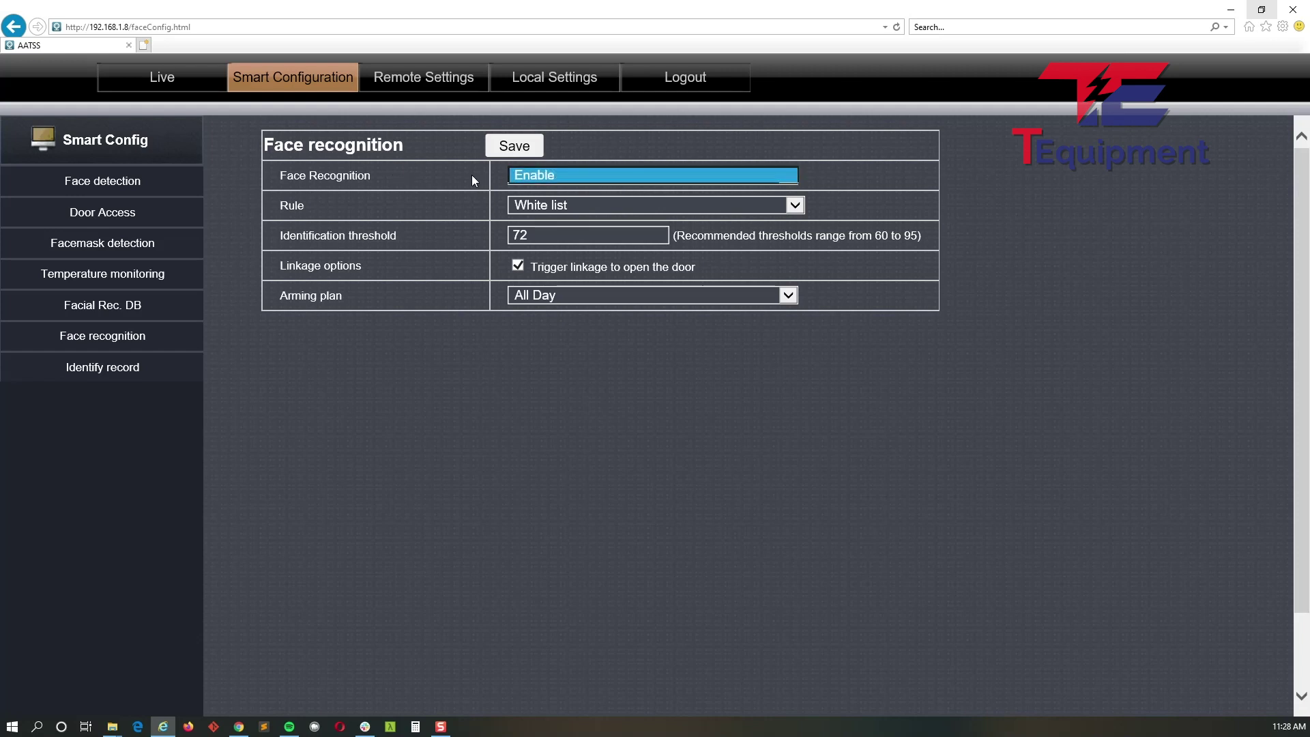
pyautogui.click(473, 174)
pyautogui.click(588, 176)
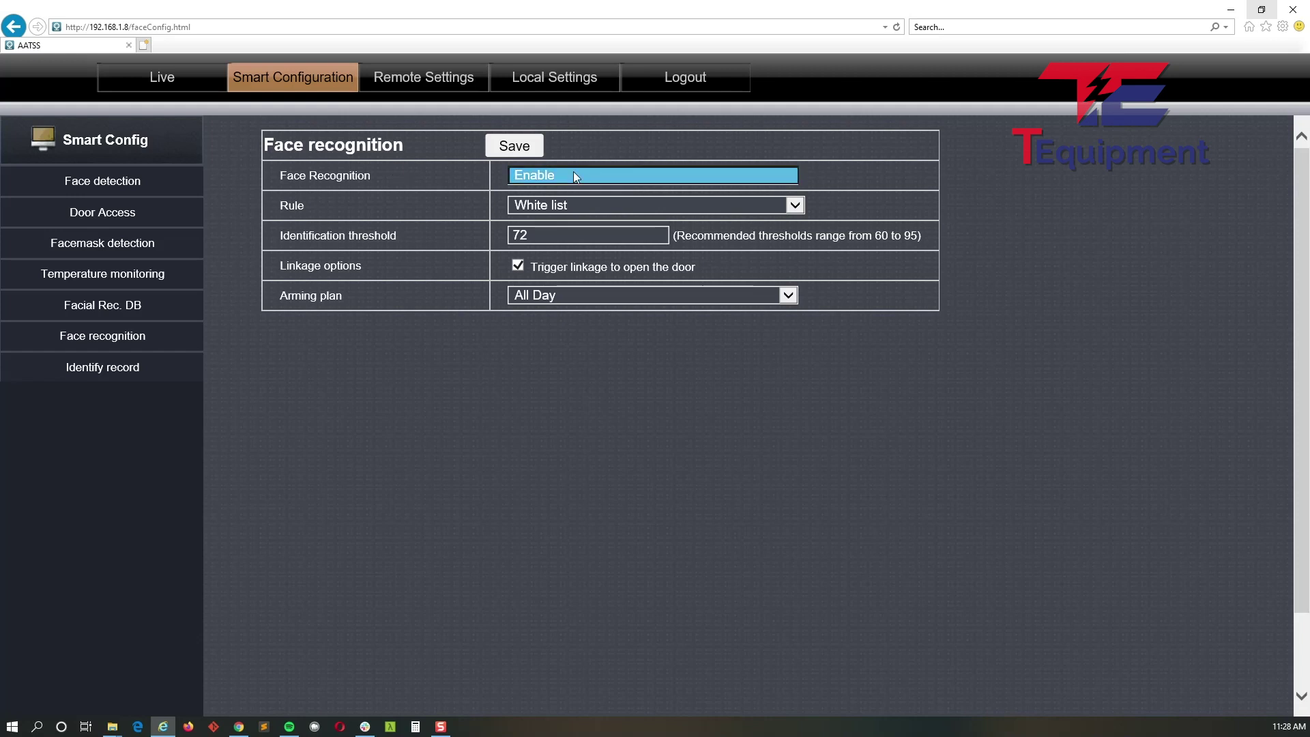
pyautogui.click(441, 203)
pyautogui.click(788, 175)
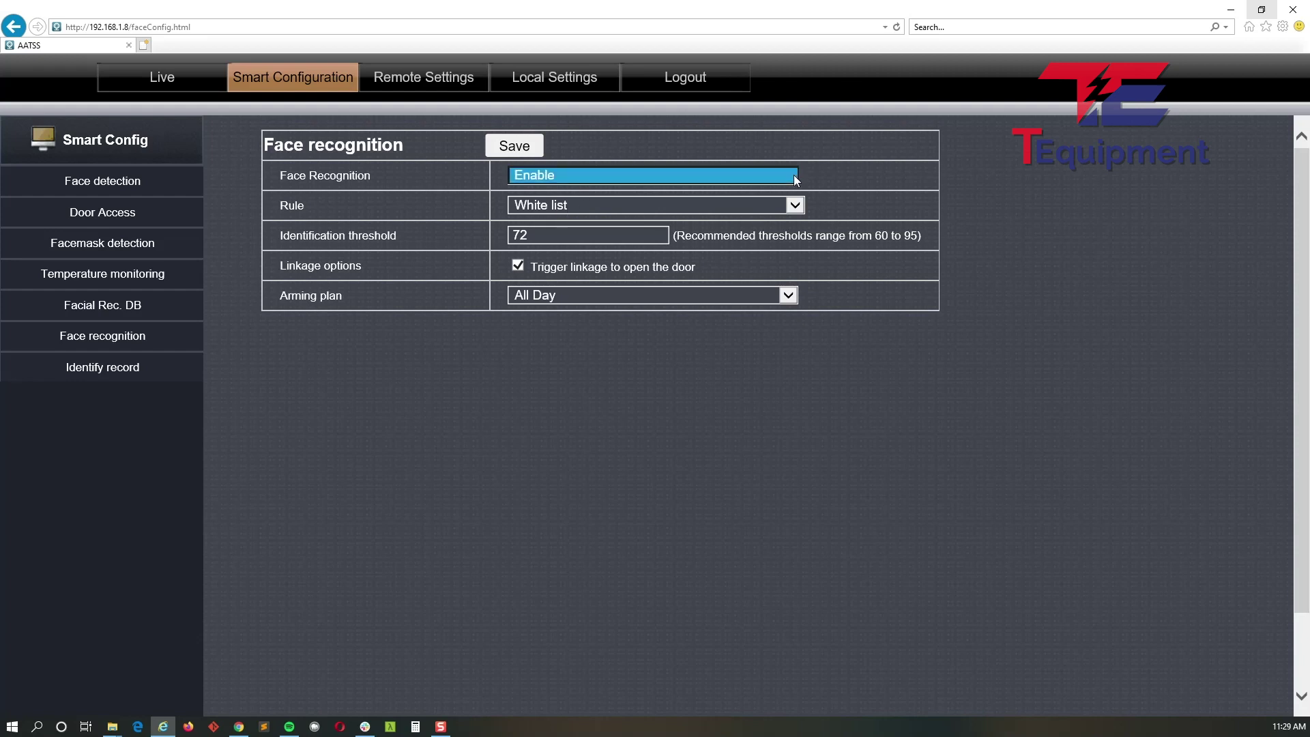
pyautogui.click(600, 145)
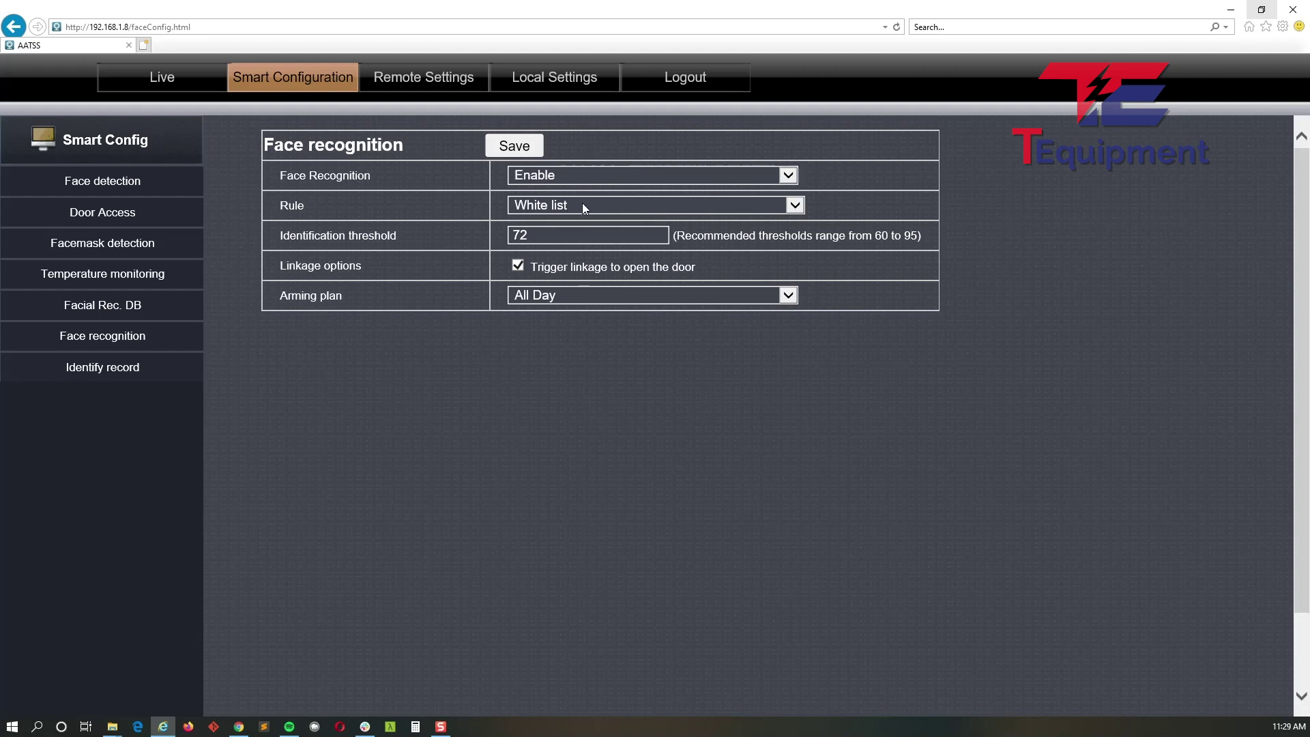
pyautogui.click(573, 204)
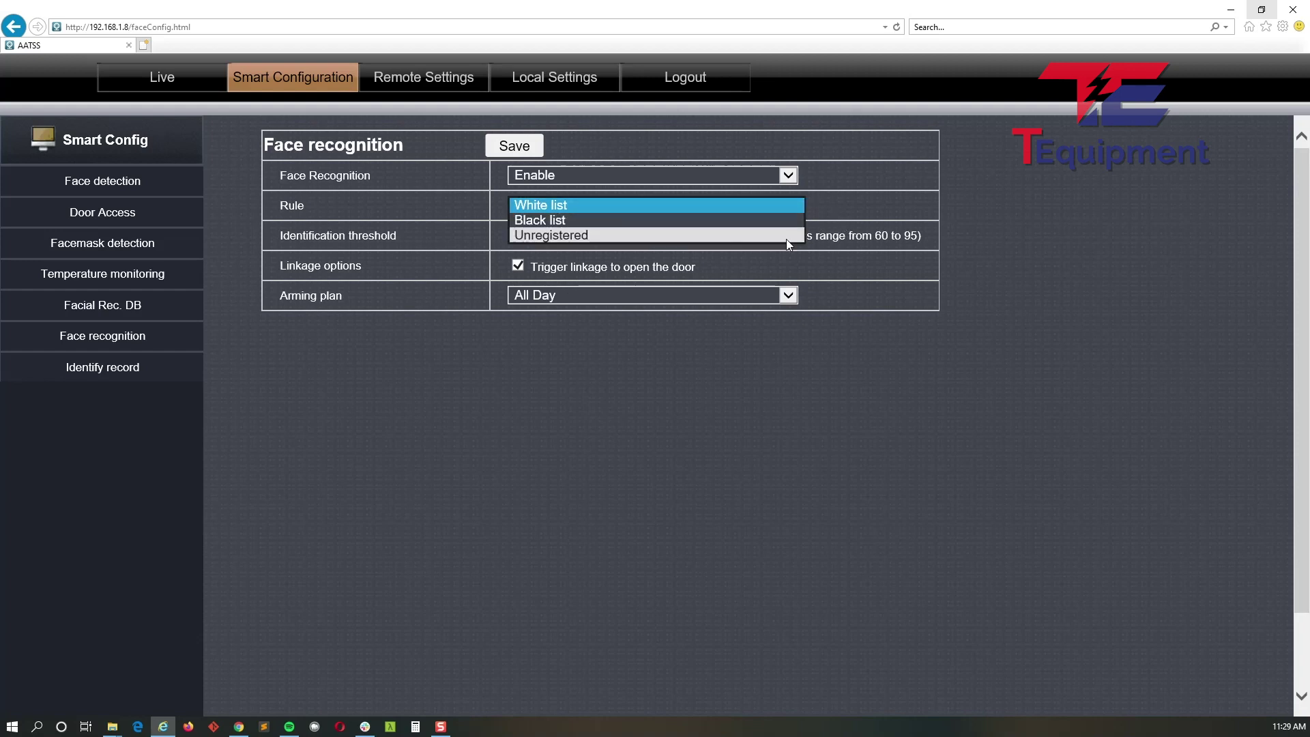
pyautogui.click(842, 251)
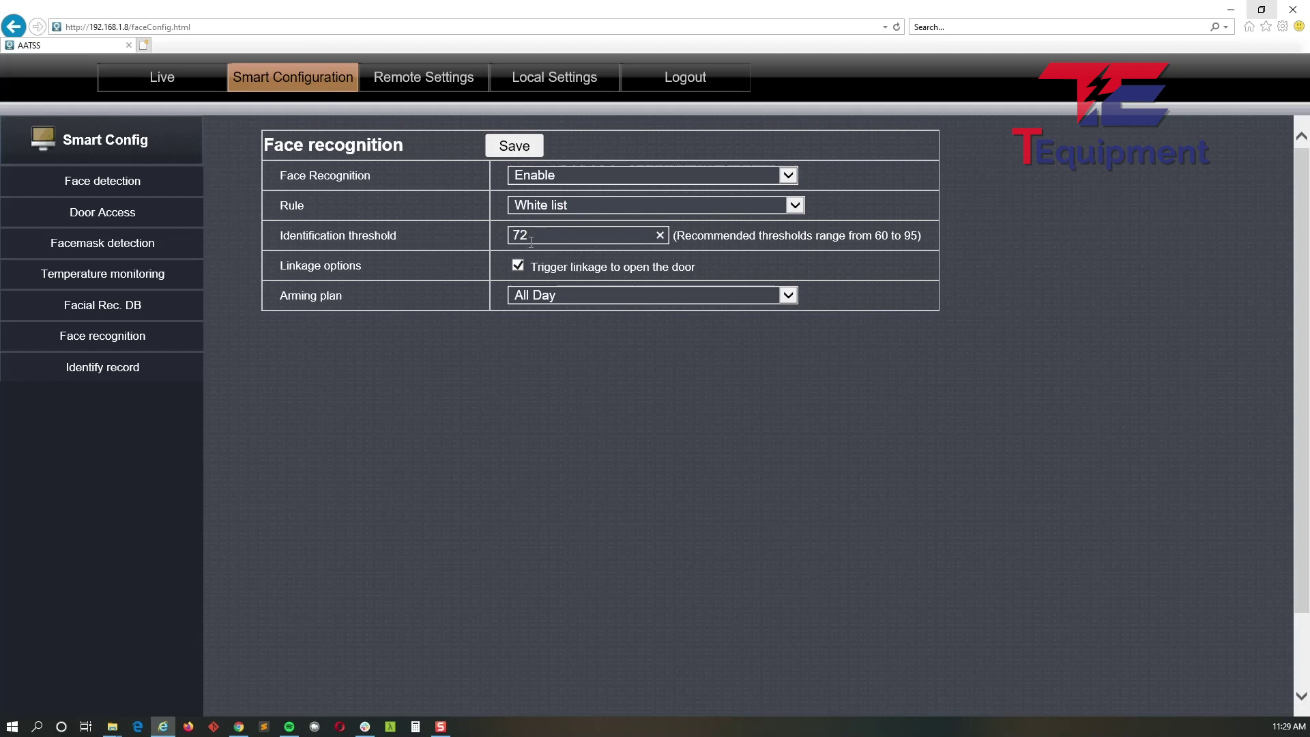
# Switch the arming plan to Manual Input and mark 02–21 for Sunday and Monday and 02–20 for Tuesday and Wednesday
pyautogui.click(552, 302)
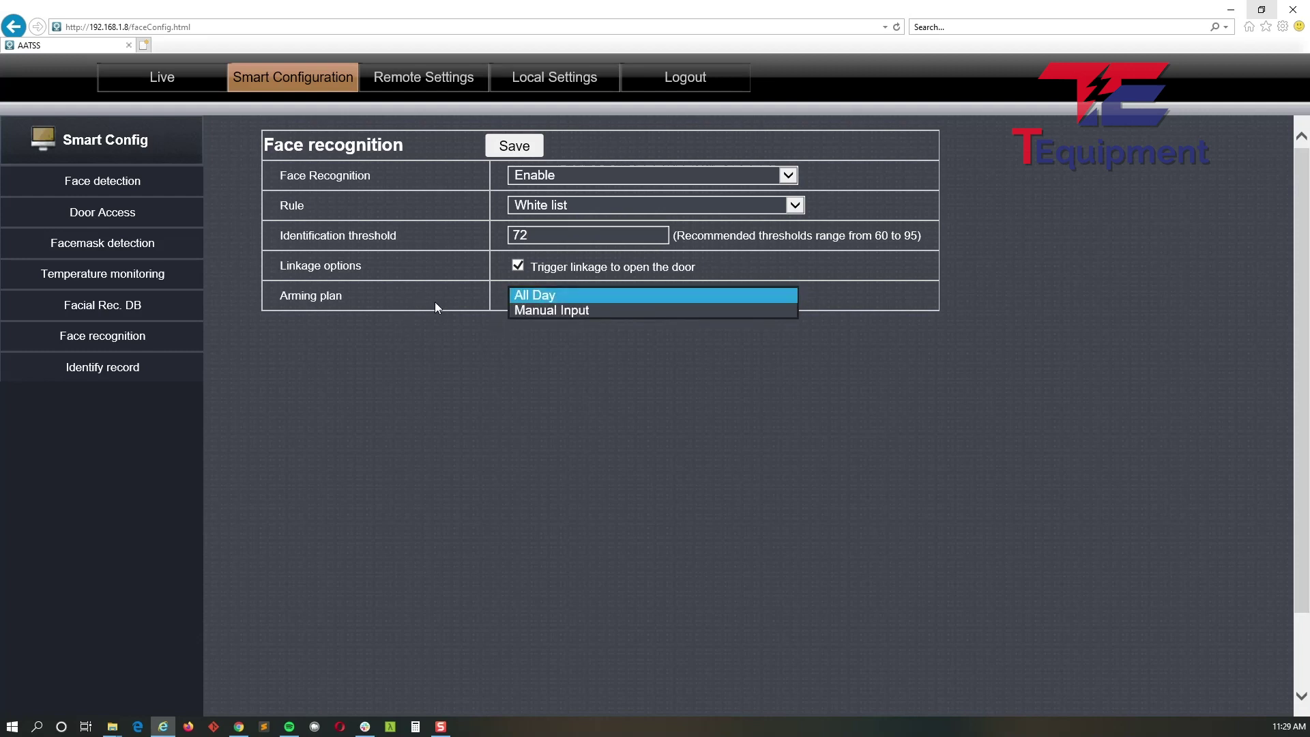
pyautogui.click(563, 309)
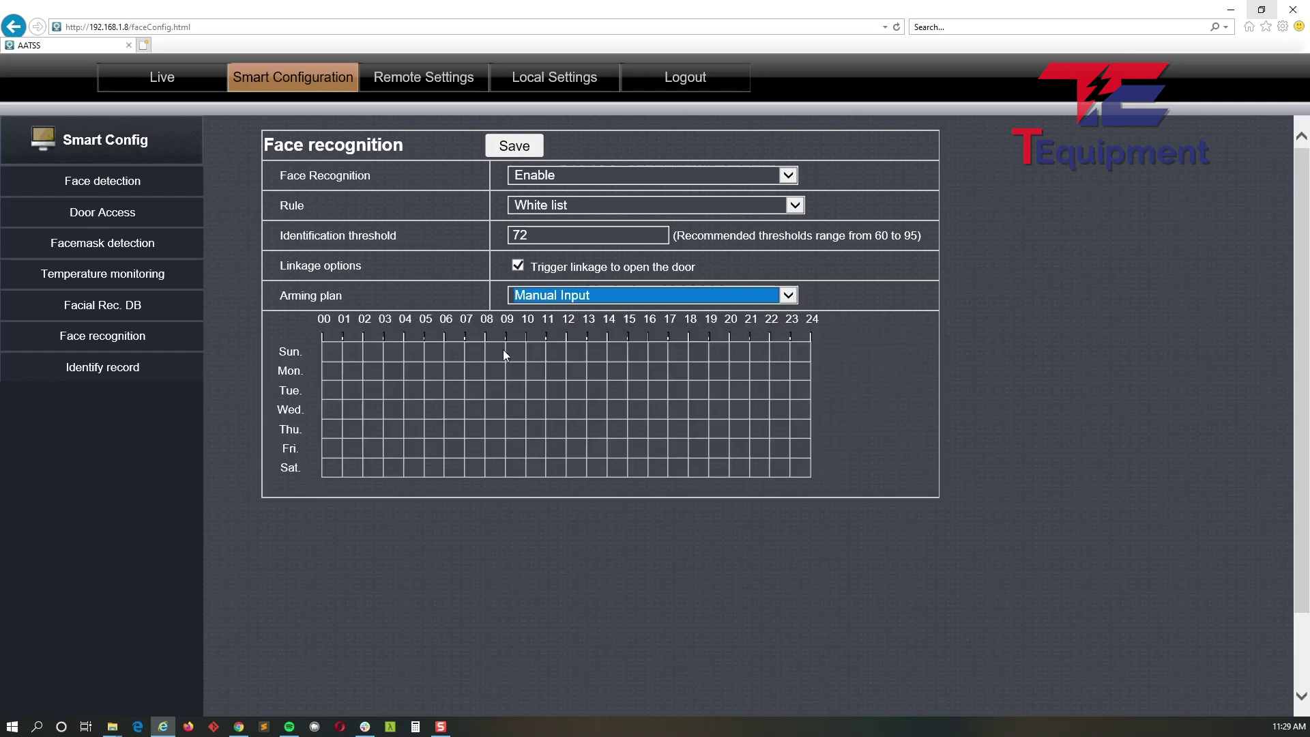
pyautogui.moveTo(370, 351); pyautogui.dragTo(715, 422)
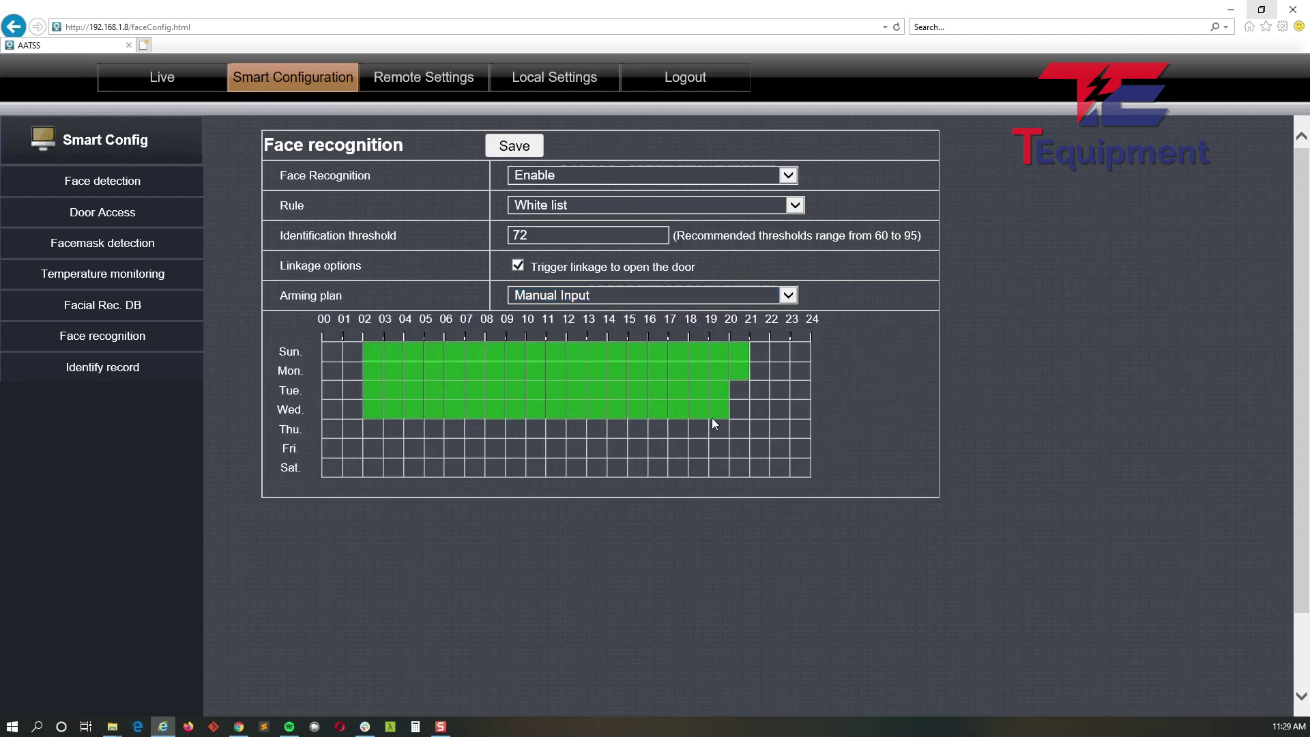
# Set the arming plan to All Day and save the face recognition settings
pyautogui.click(563, 297)
pyautogui.click(555, 279)
pyautogui.click(481, 296)
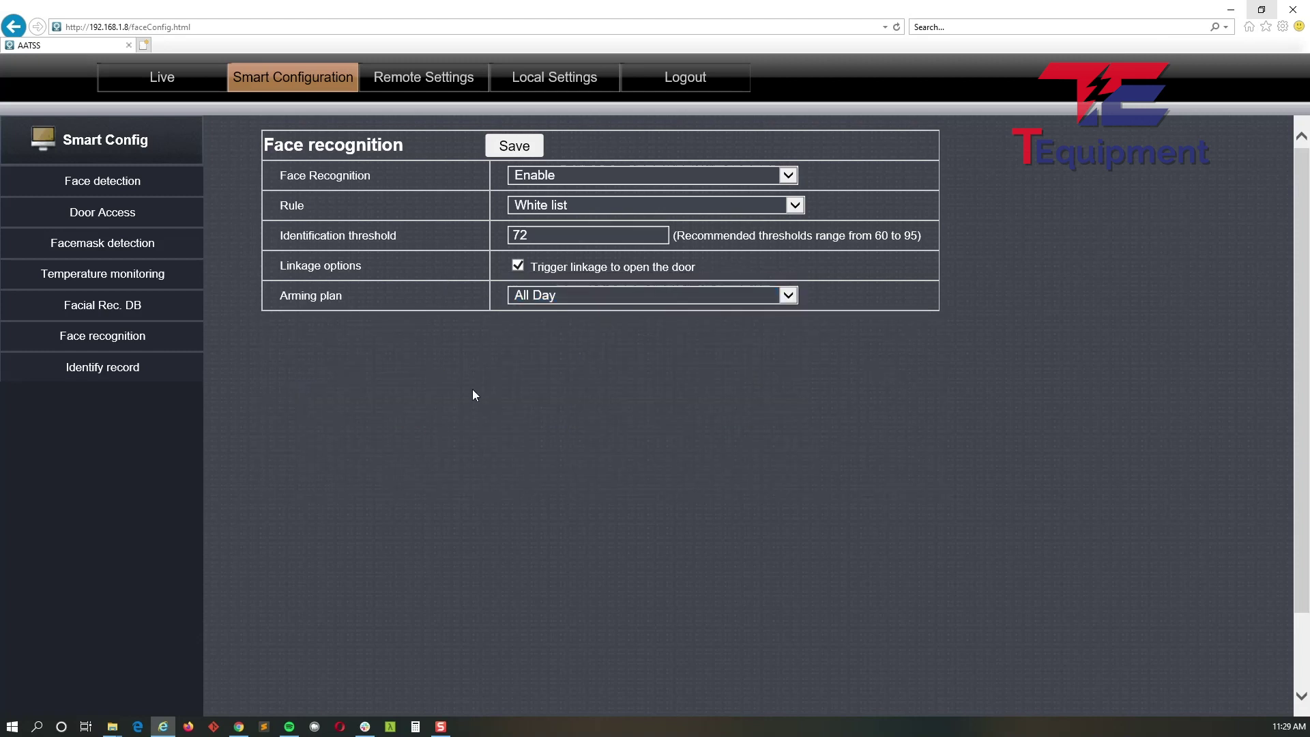
pyautogui.click(515, 146)
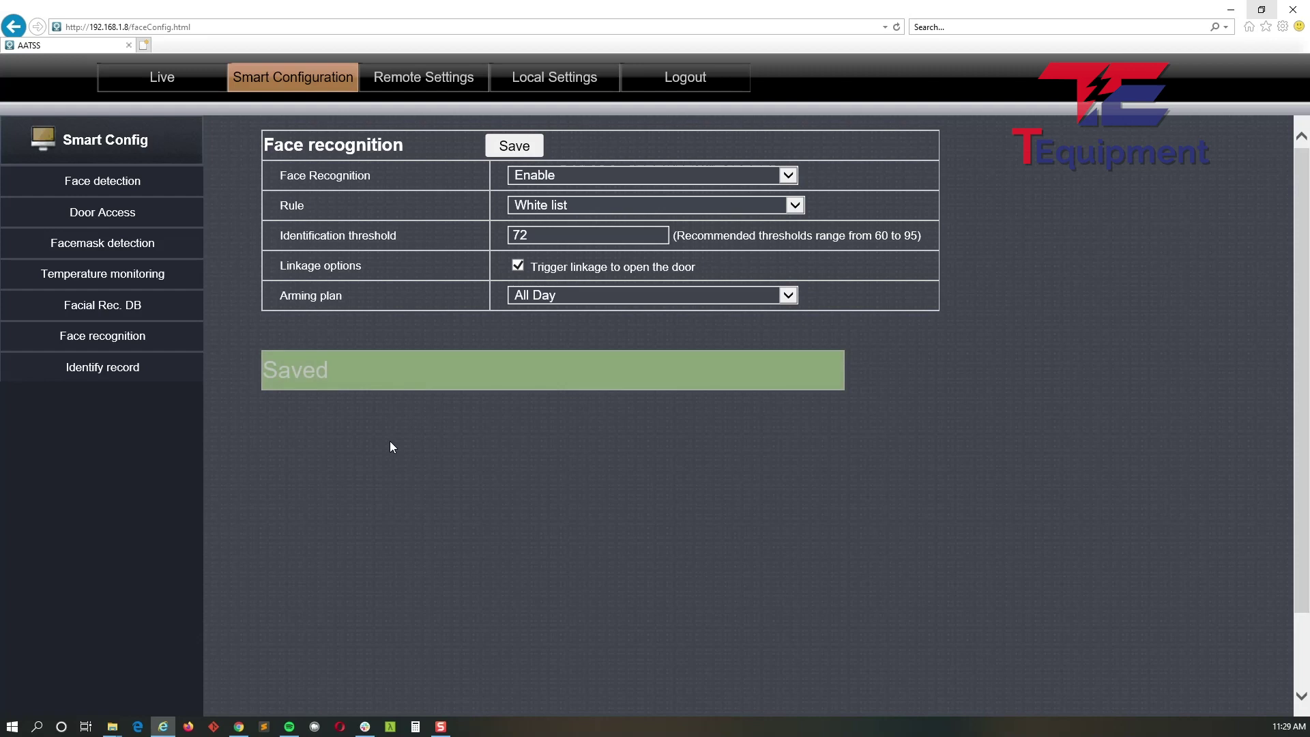
# Open the identify records and examine the details of the most recent entry, including its time, temperature and mask status
pyautogui.click(103, 368)
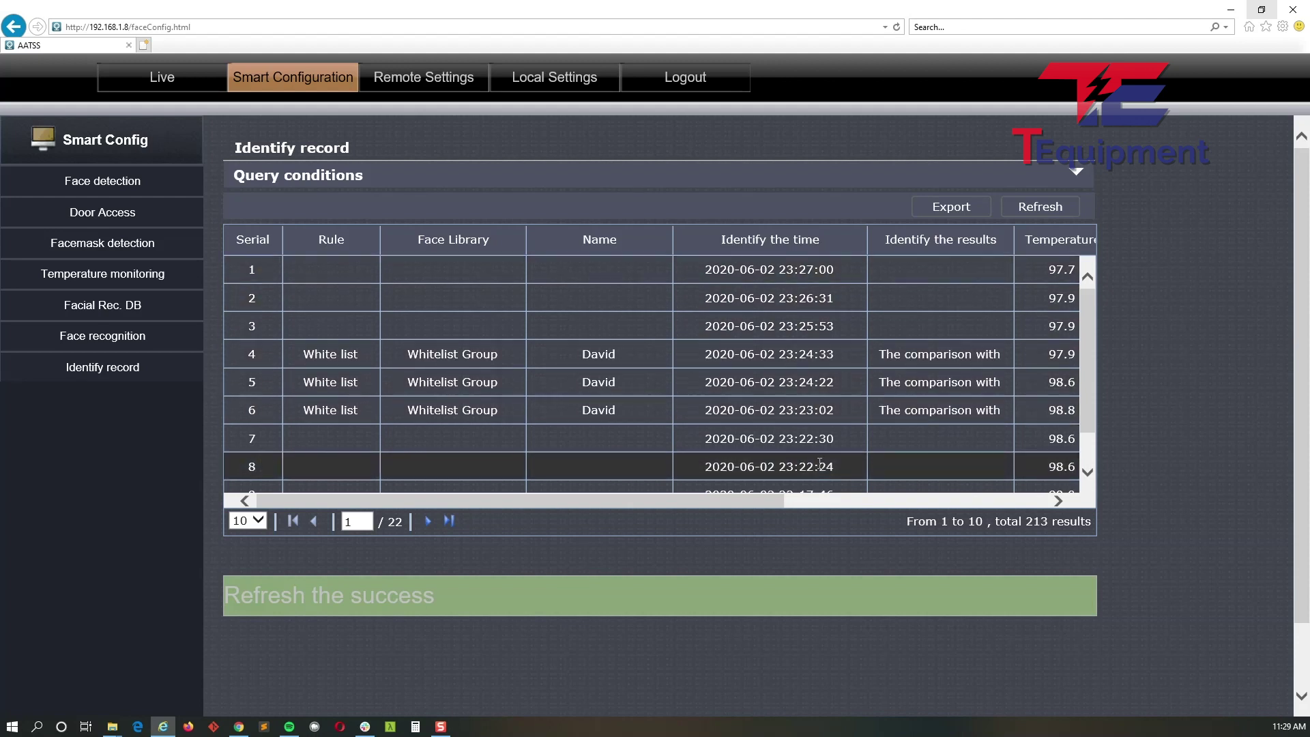
pyautogui.click(763, 268)
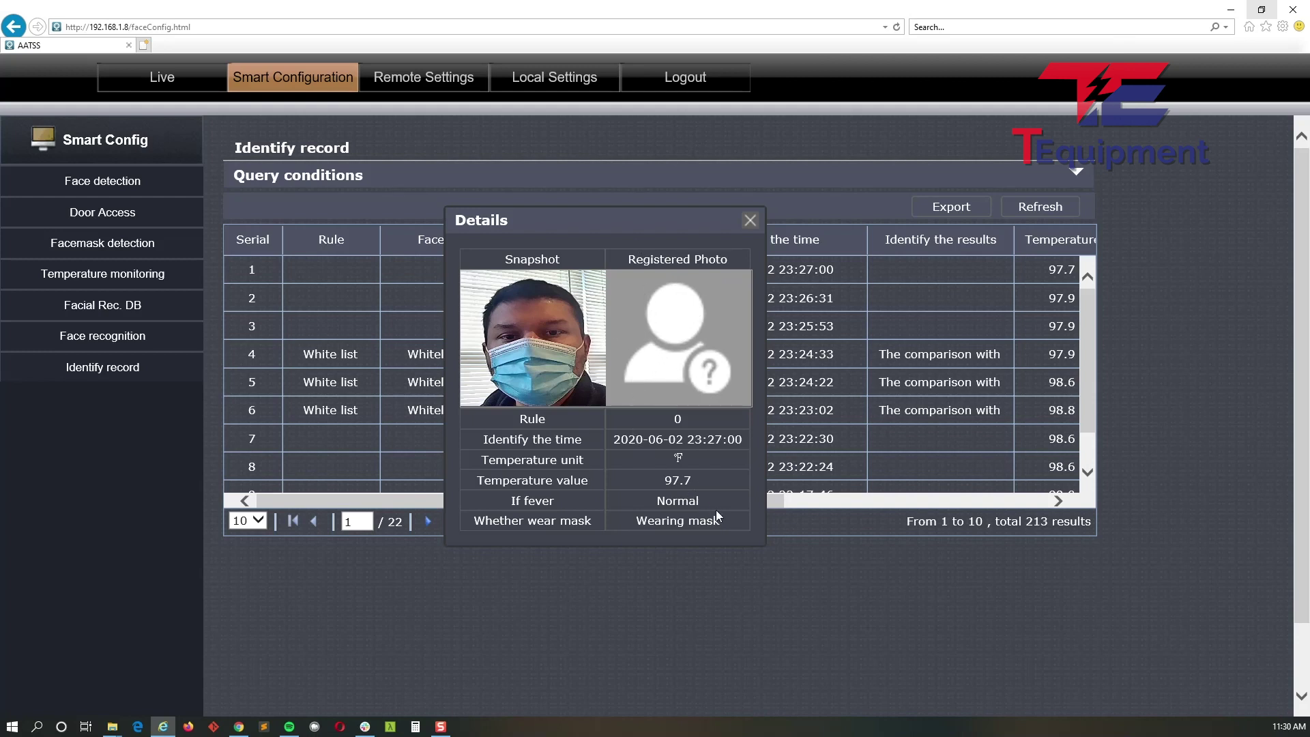
pyautogui.moveTo(724, 523); pyautogui.dragTo(613, 444)
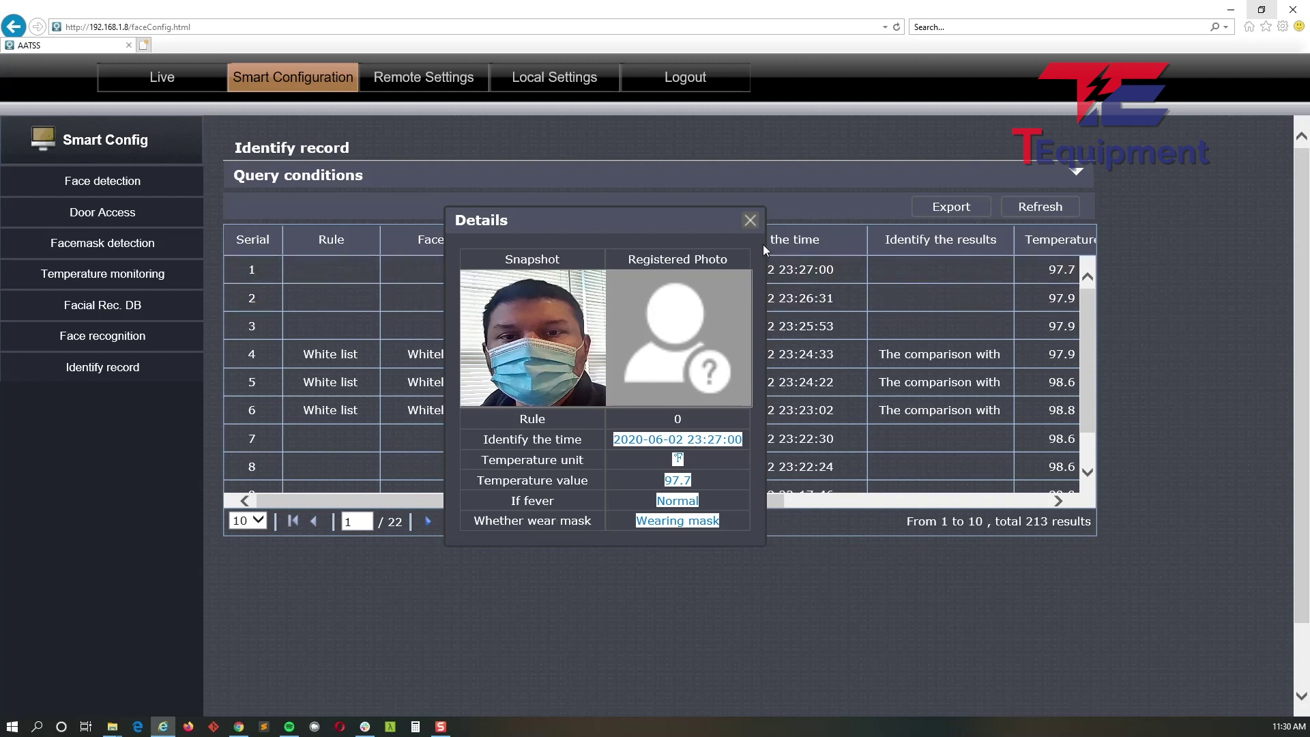
pyautogui.click(750, 220)
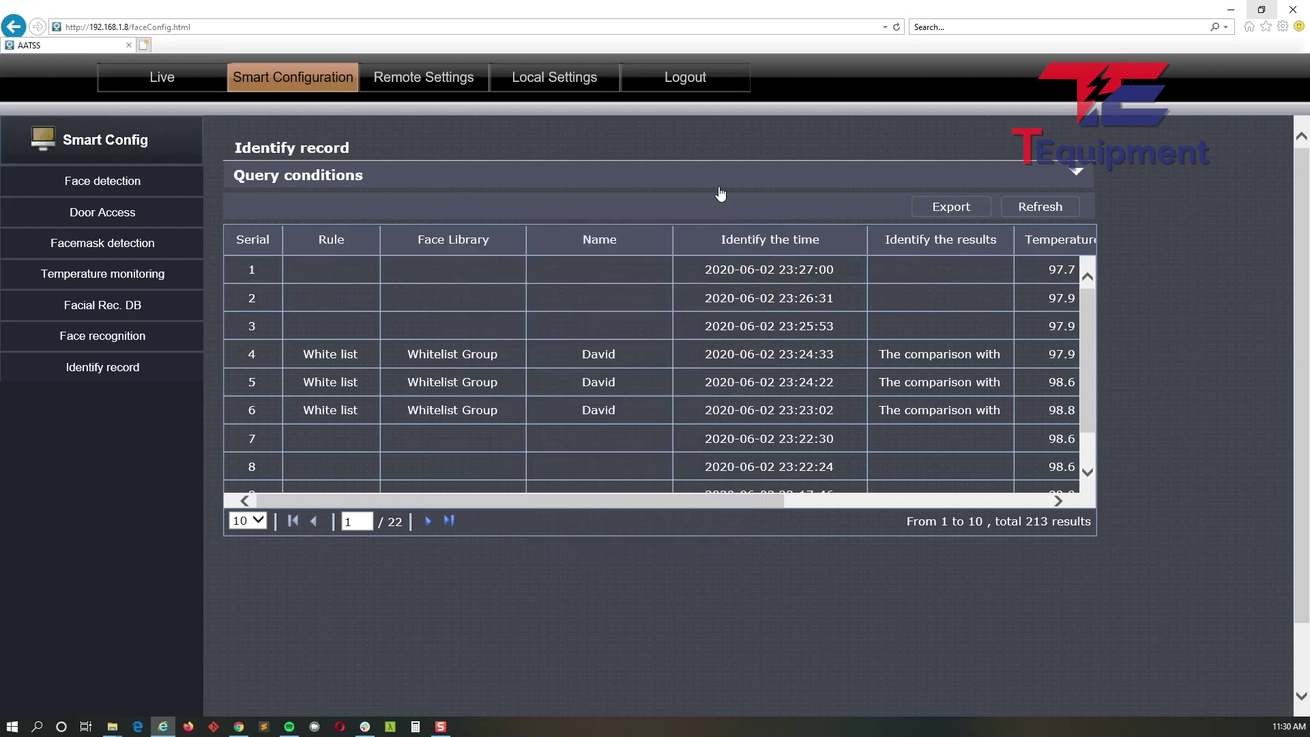
# Review the face recognition settings and the facemask detection setting
pyautogui.click(113, 339)
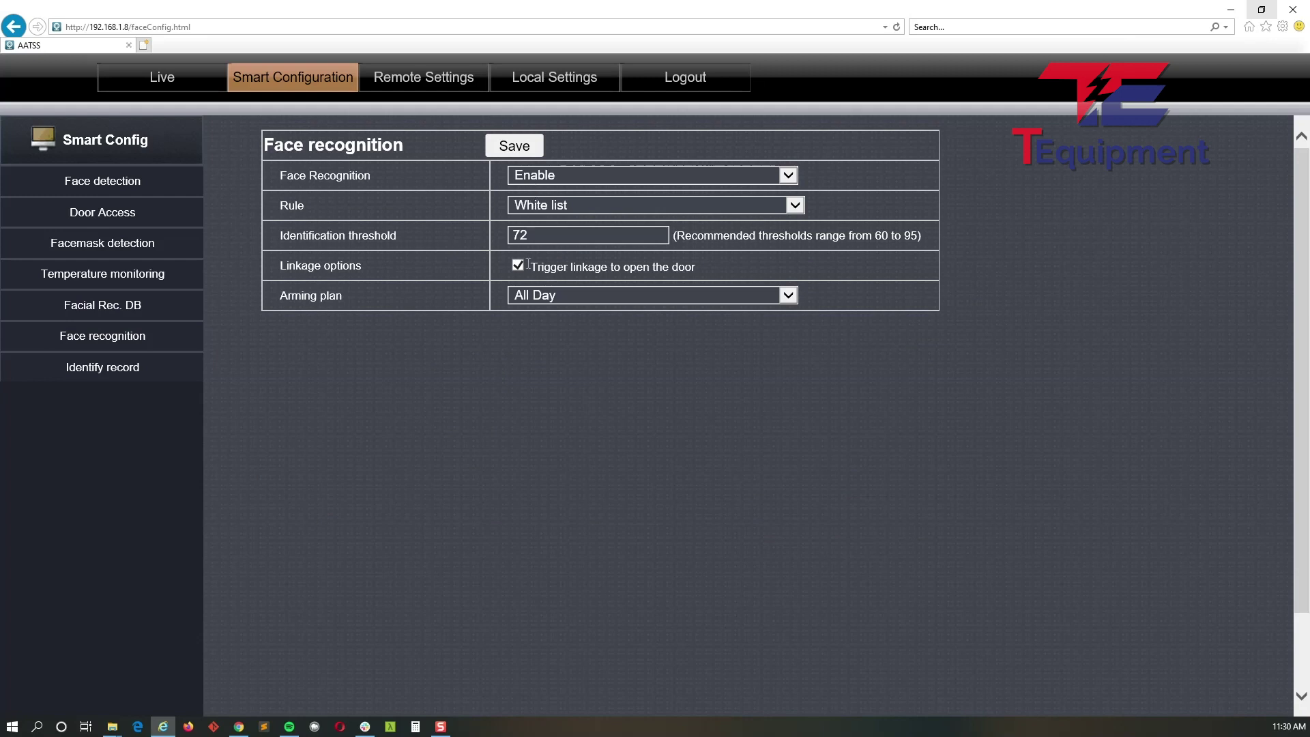
pyautogui.click(167, 245)
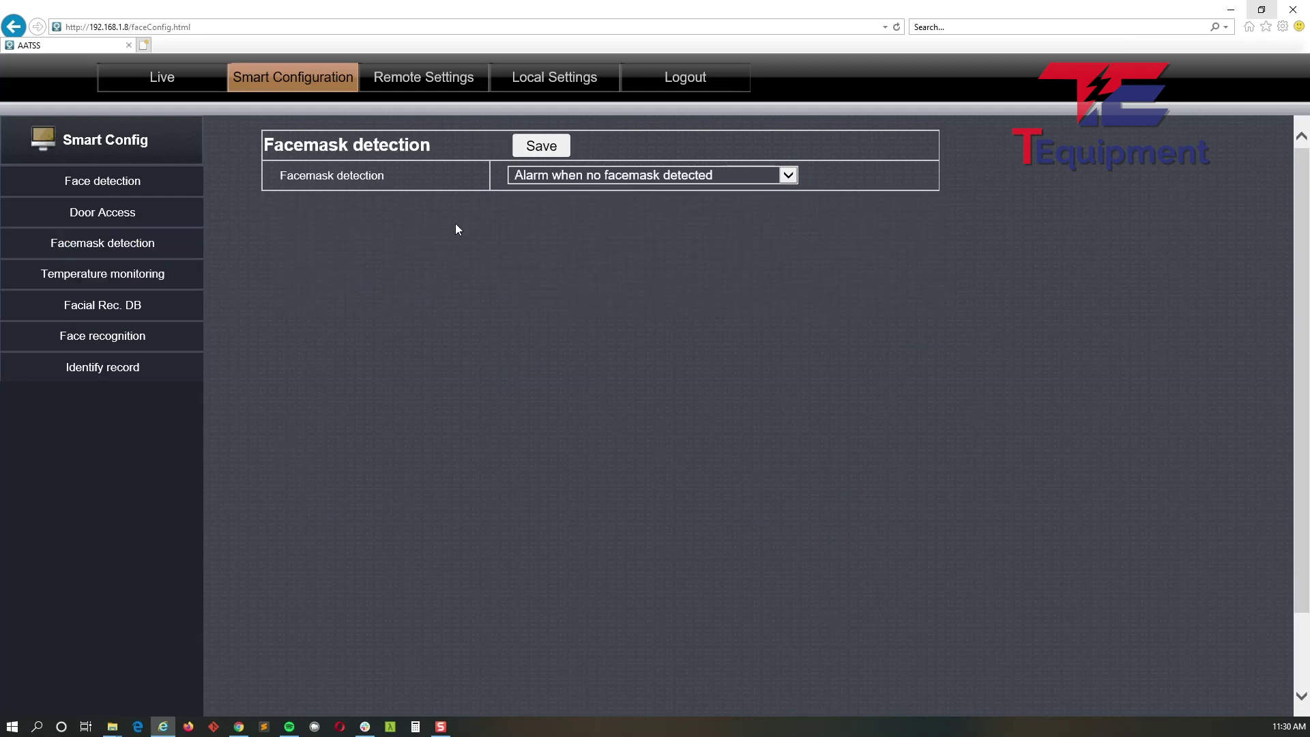
# Open the Whitelist Group in the facial recognition database and examine the registered person's name, birthday and ID number fields
pyautogui.click(142, 315)
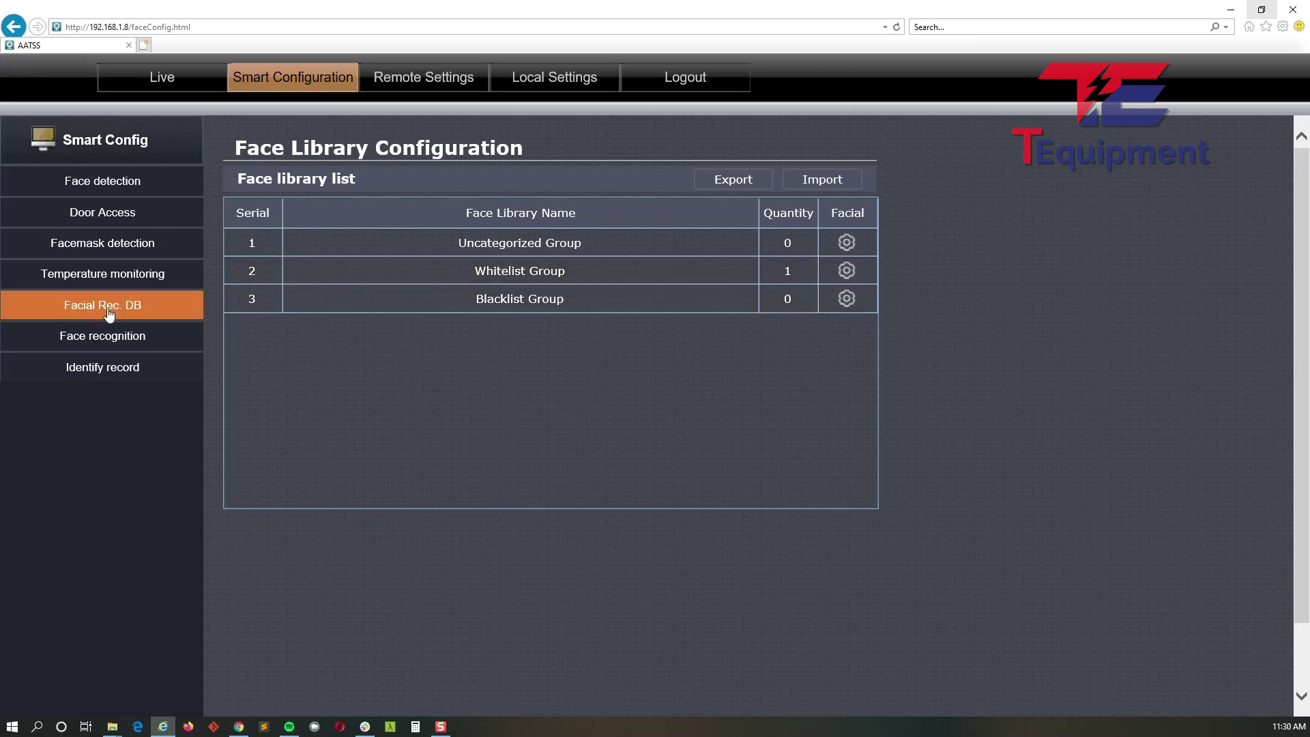
pyautogui.click(848, 274)
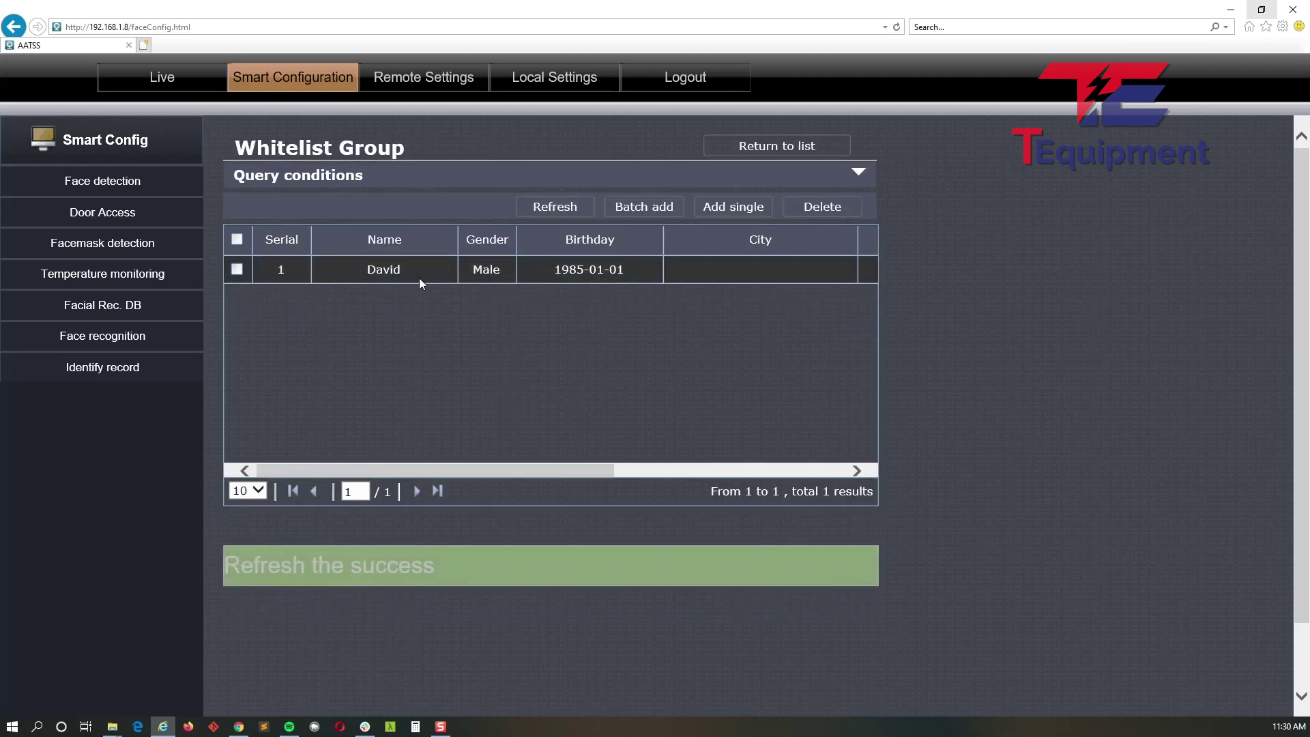
pyautogui.click(393, 270)
pyautogui.doubleClick(377, 268)
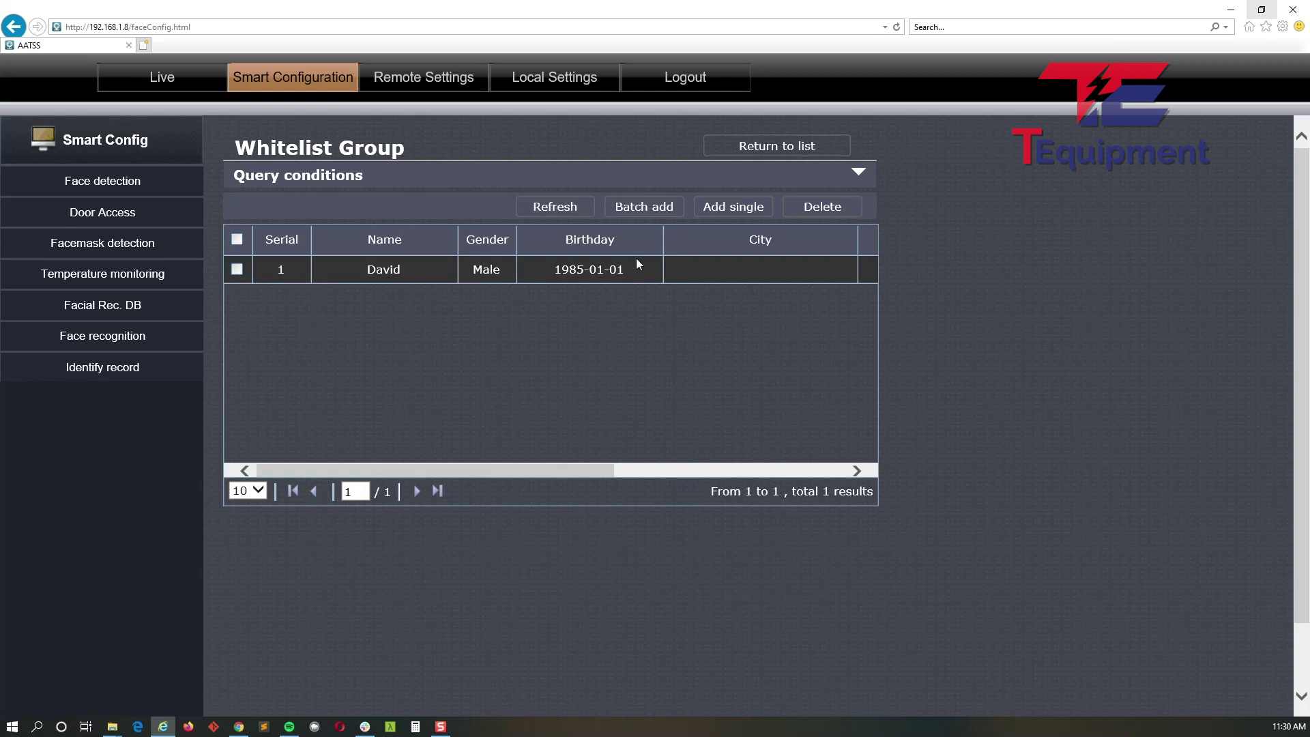
pyautogui.doubleClick(576, 269)
pyautogui.moveTo(569, 458); pyautogui.dragTo(745, 464)
pyautogui.doubleClick(841, 269)
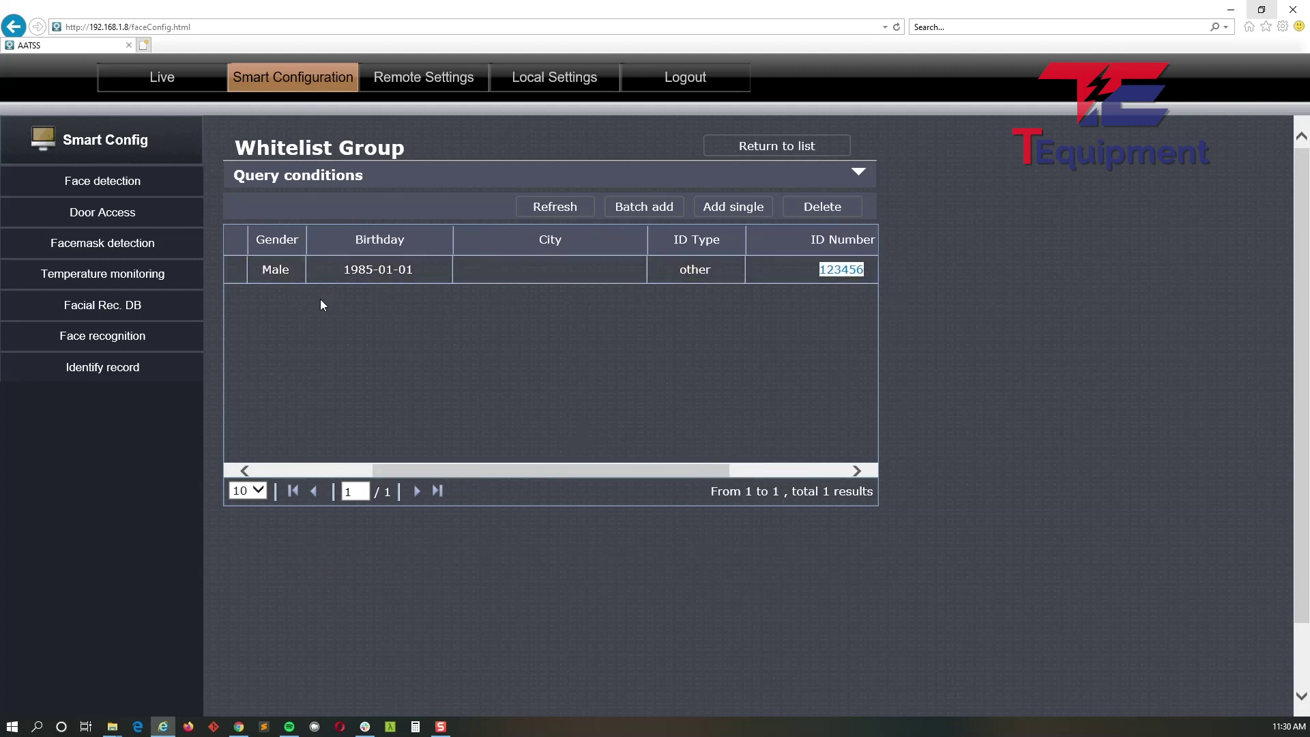
pyautogui.moveTo(577, 460); pyautogui.dragTo(411, 470)
# Select the registered person's entry, then view the form for adding a single person and close it
pyautogui.click(237, 269)
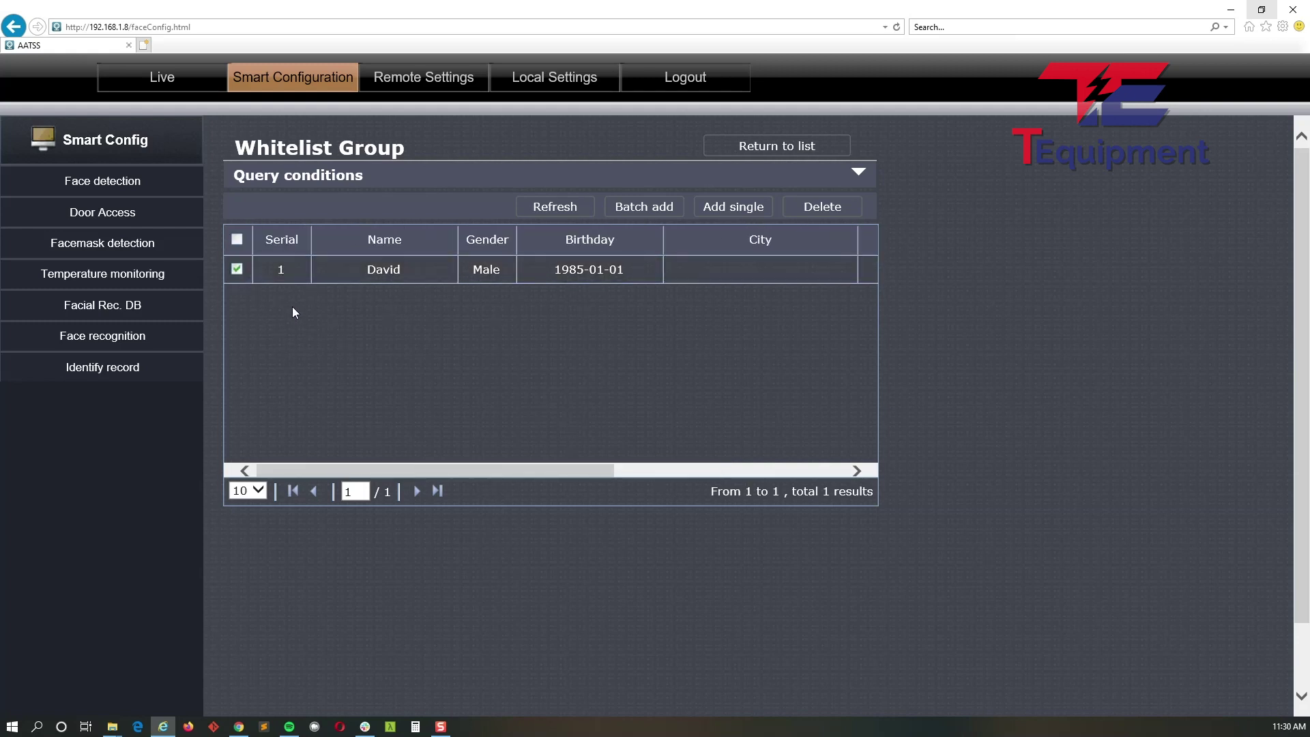
pyautogui.click(733, 207)
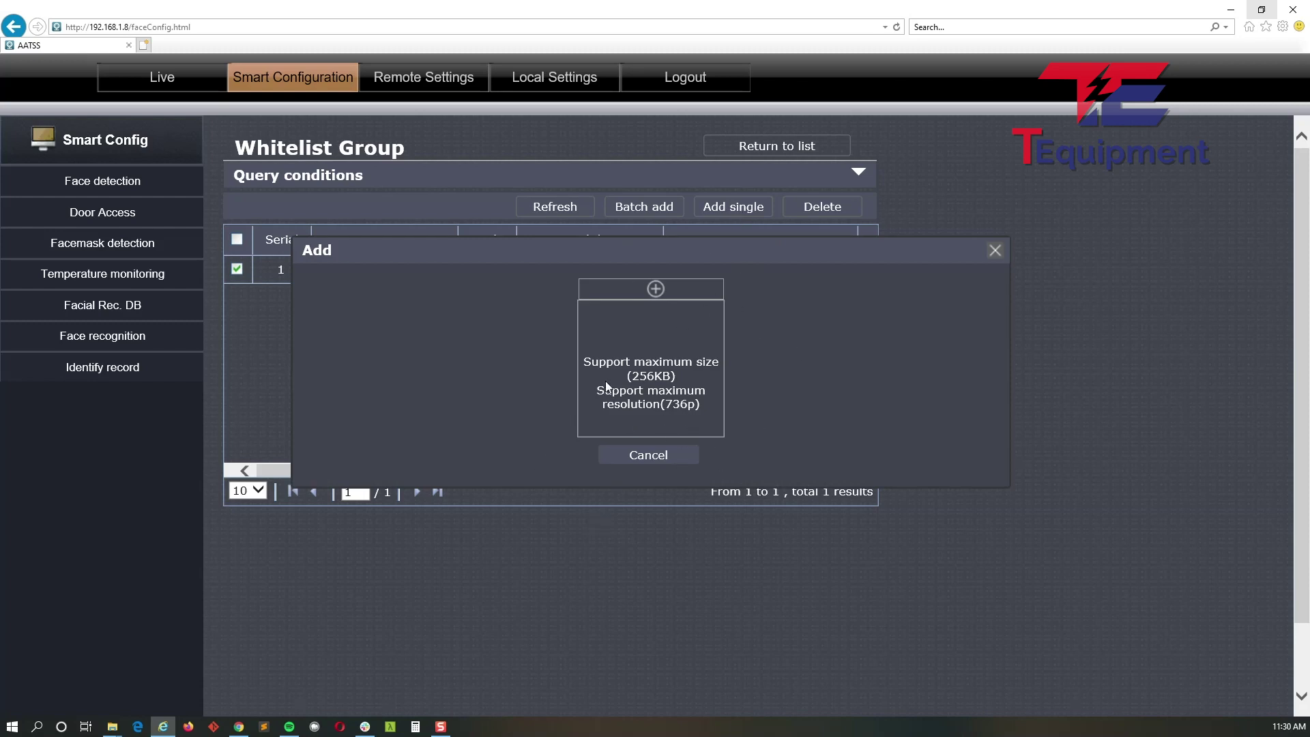
pyautogui.click(995, 250)
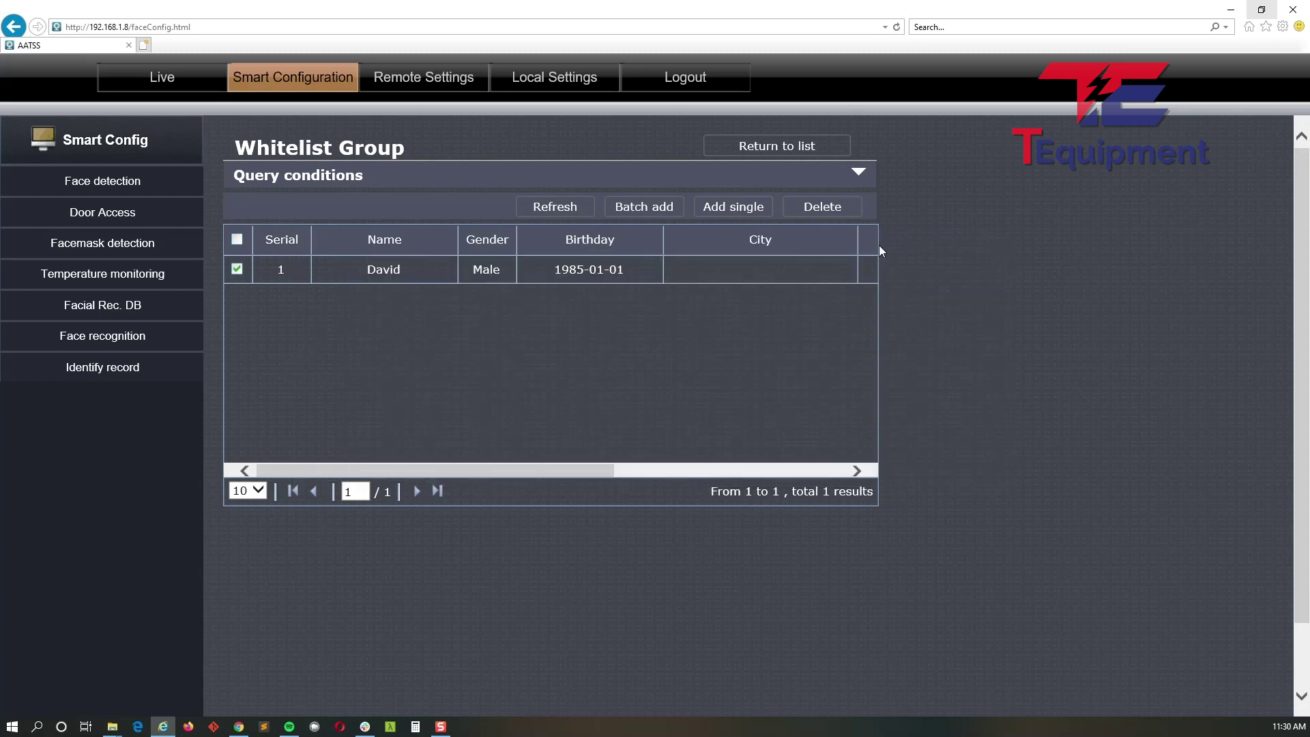
# View the batch add form for the Whitelist Group, examine the required image naming format, and close the form
pyautogui.click(661, 210)
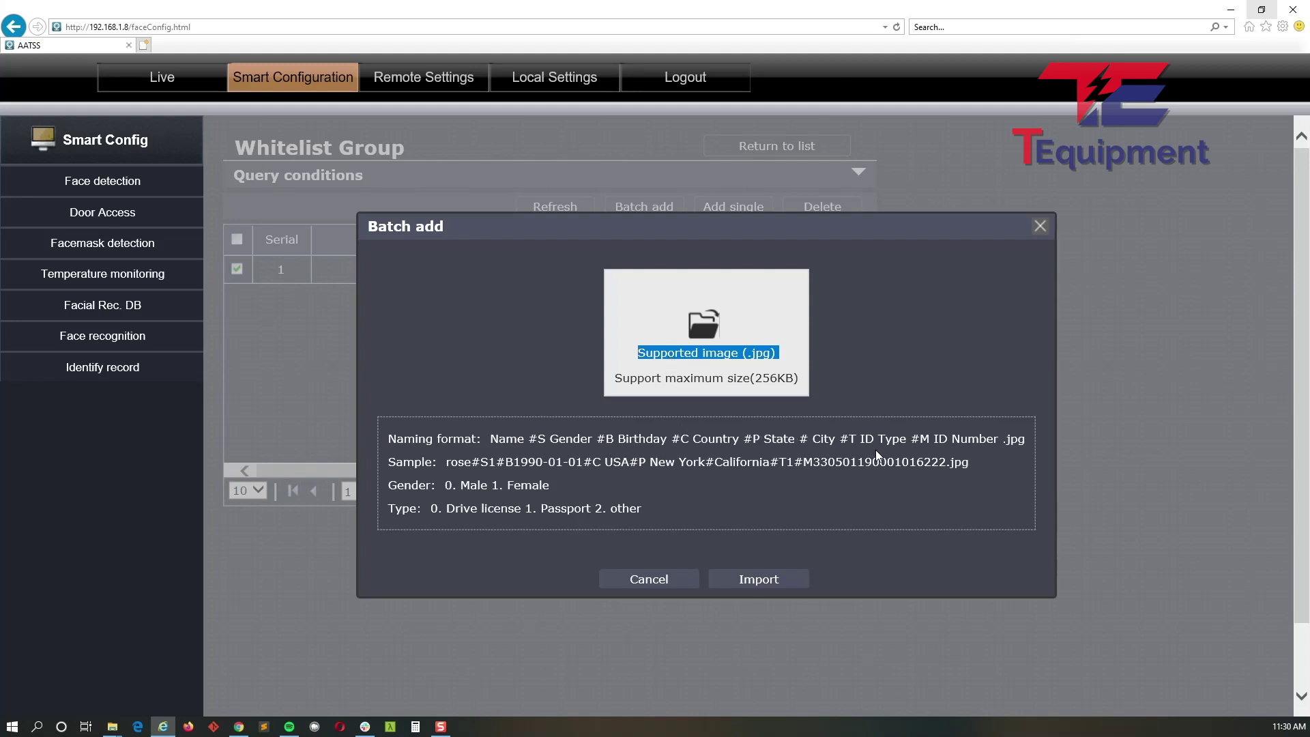
pyautogui.moveTo(490, 440); pyautogui.dragTo(816, 424)
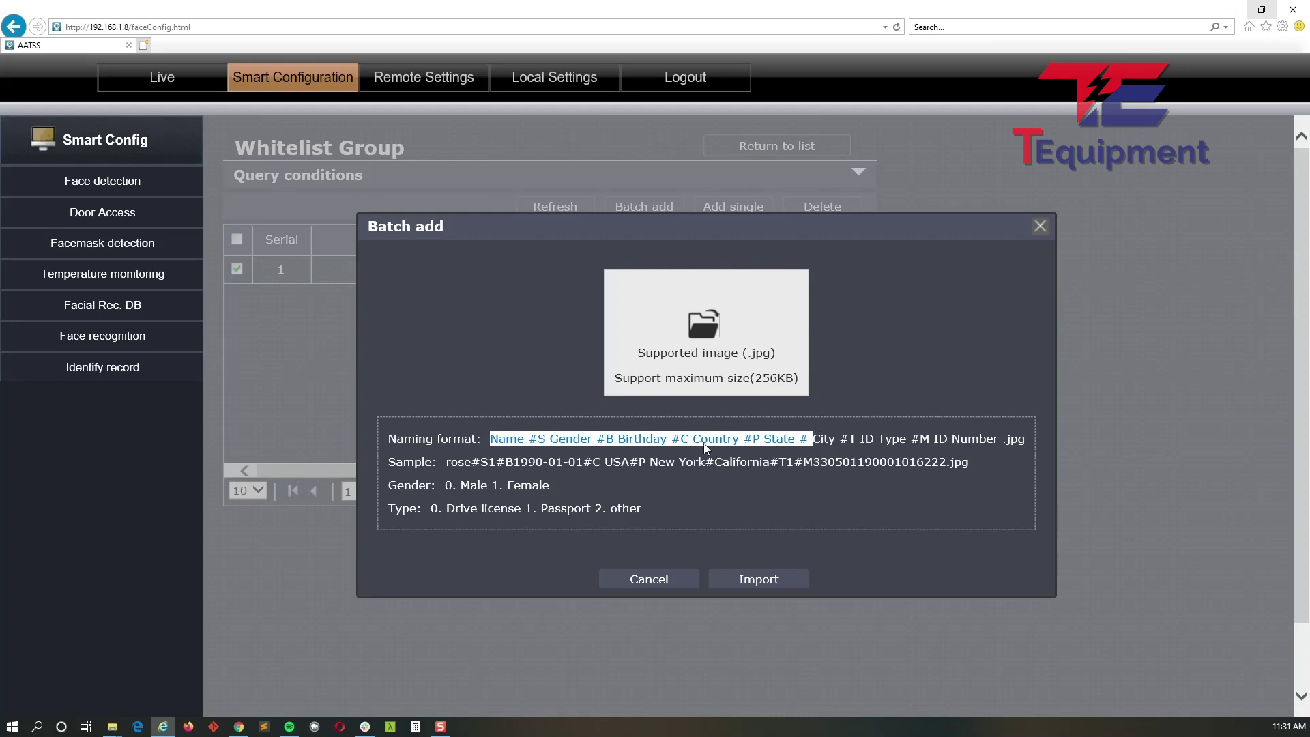
pyautogui.click(1039, 226)
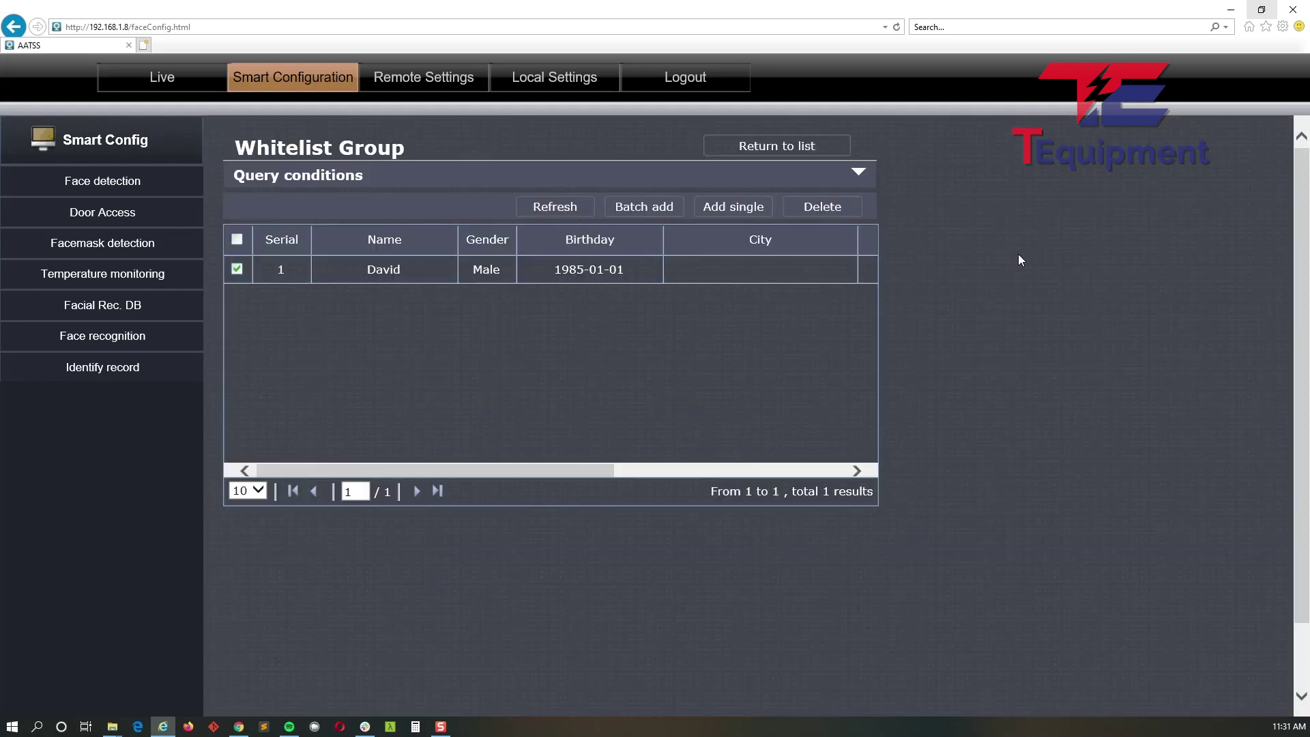
# Reopen the Whitelist Group from the face library list and delete the registered person's entry from it
pyautogui.click(787, 152)
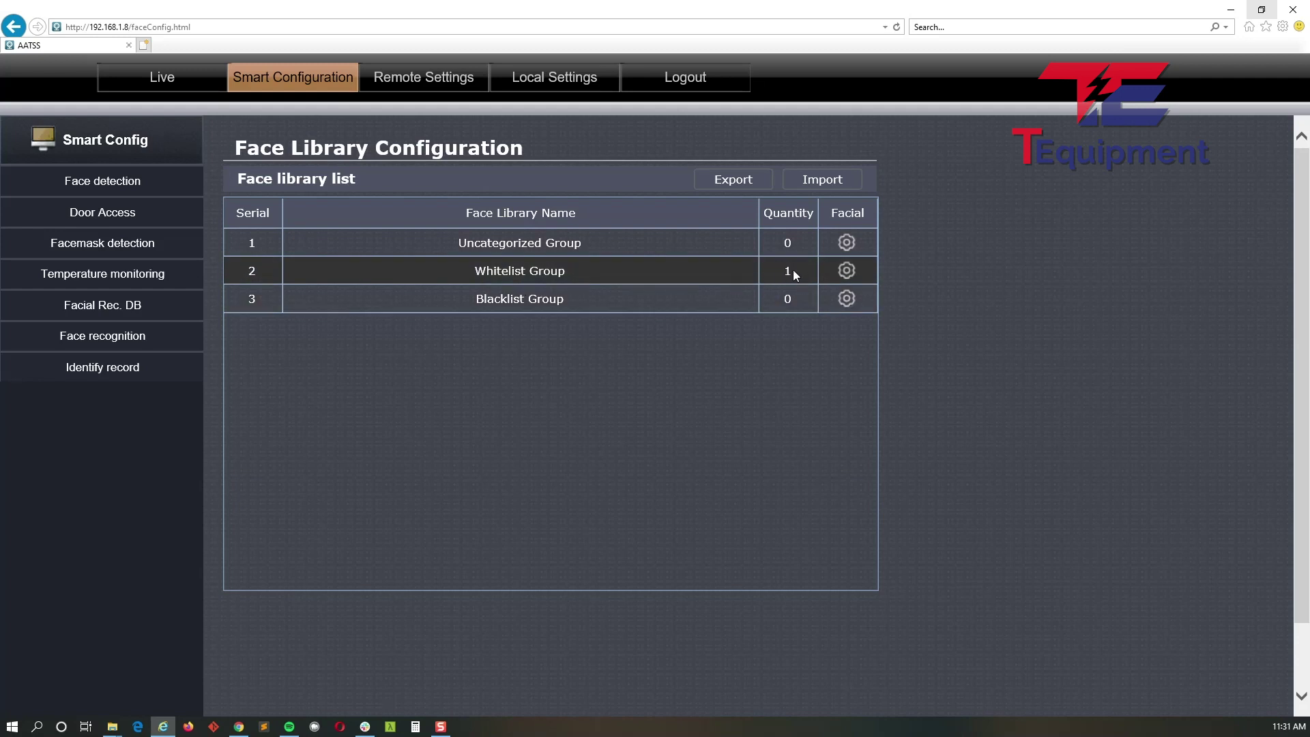
pyautogui.click(846, 270)
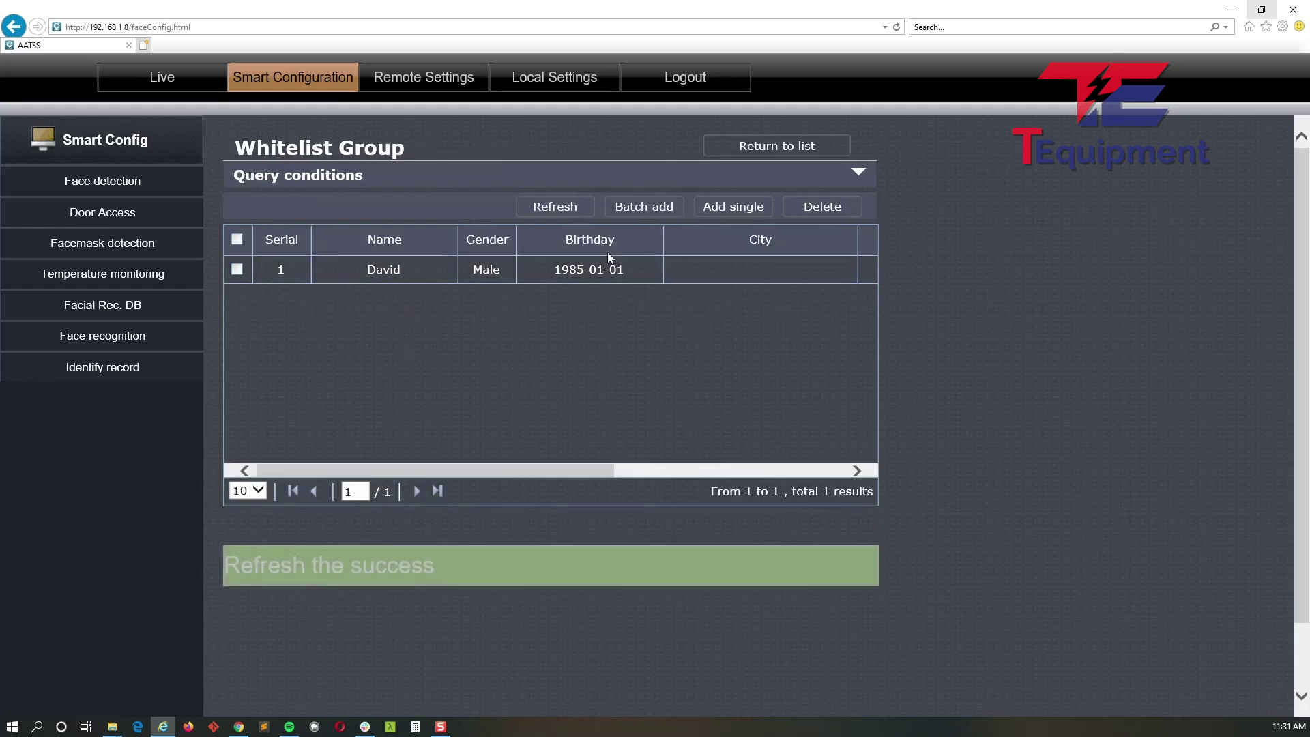
pyautogui.click(237, 269)
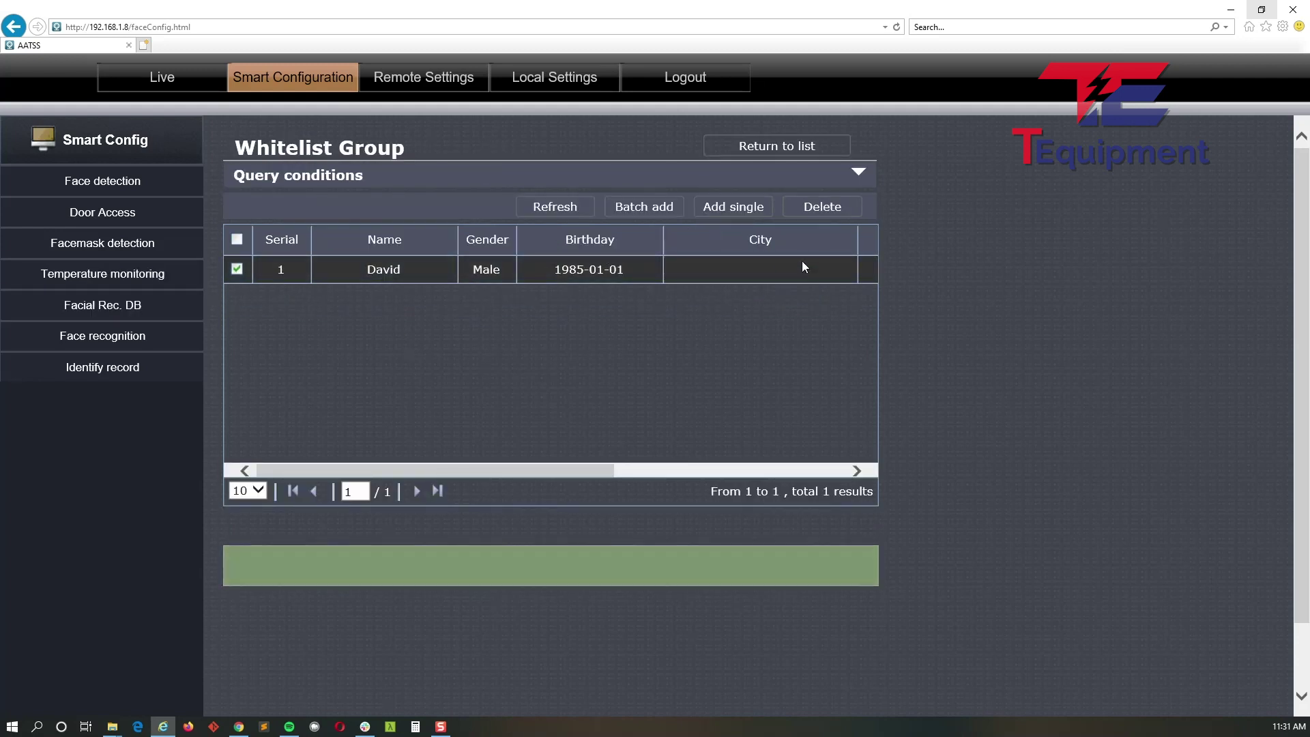
pyautogui.click(821, 207)
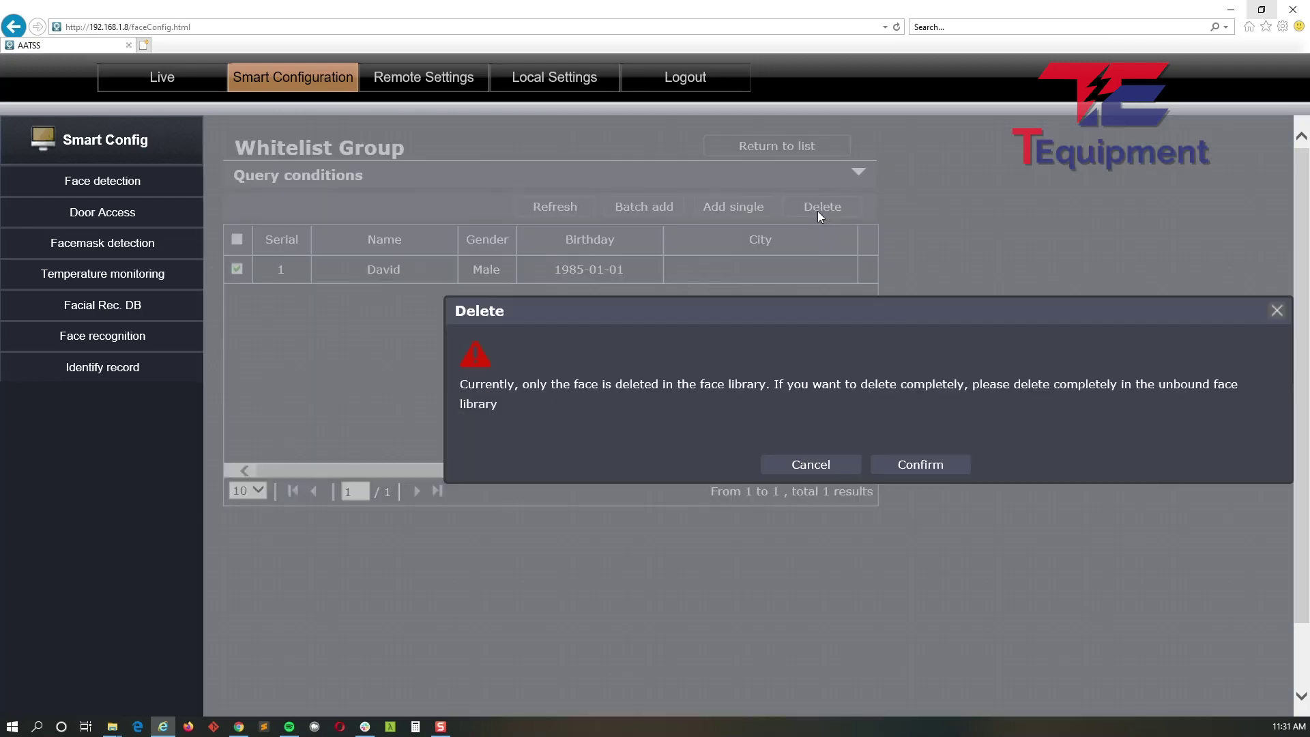
pyautogui.click(920, 464)
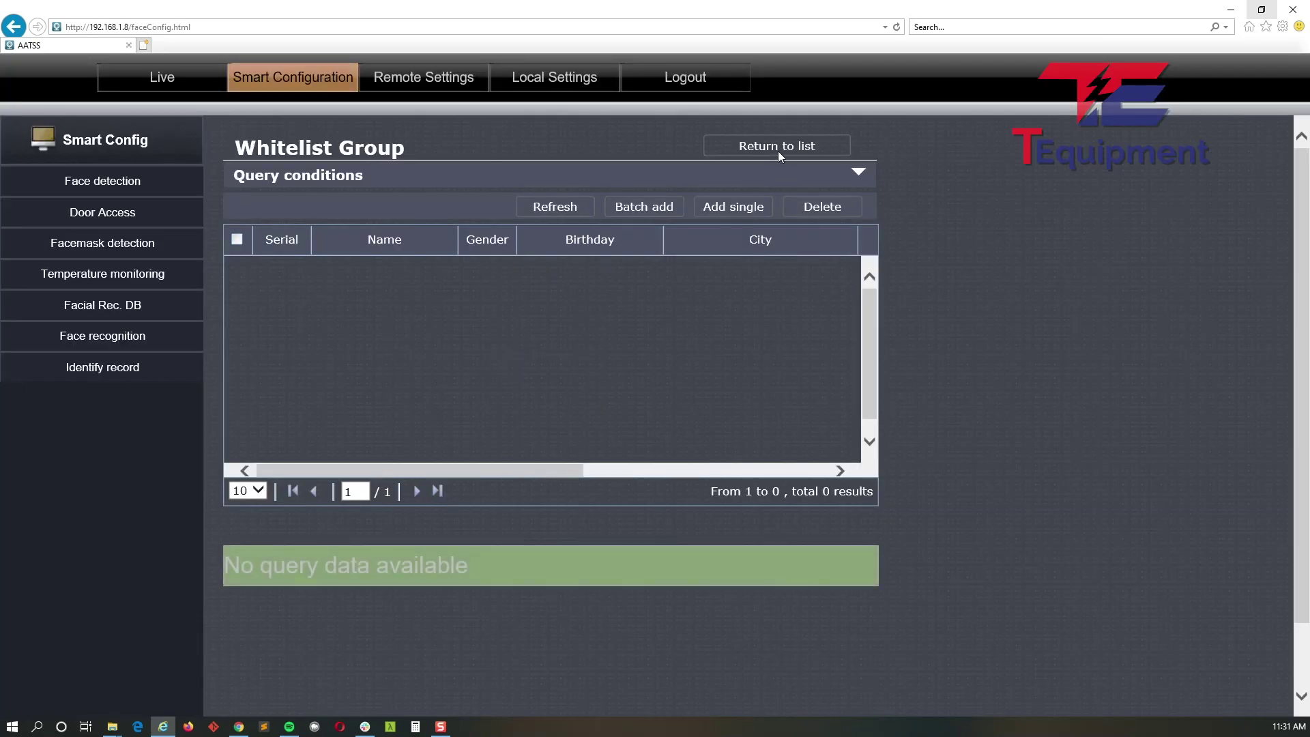
# Check the Uncategorized Group for the person removed from the whitelist, and return to the face library list
pyautogui.click(778, 148)
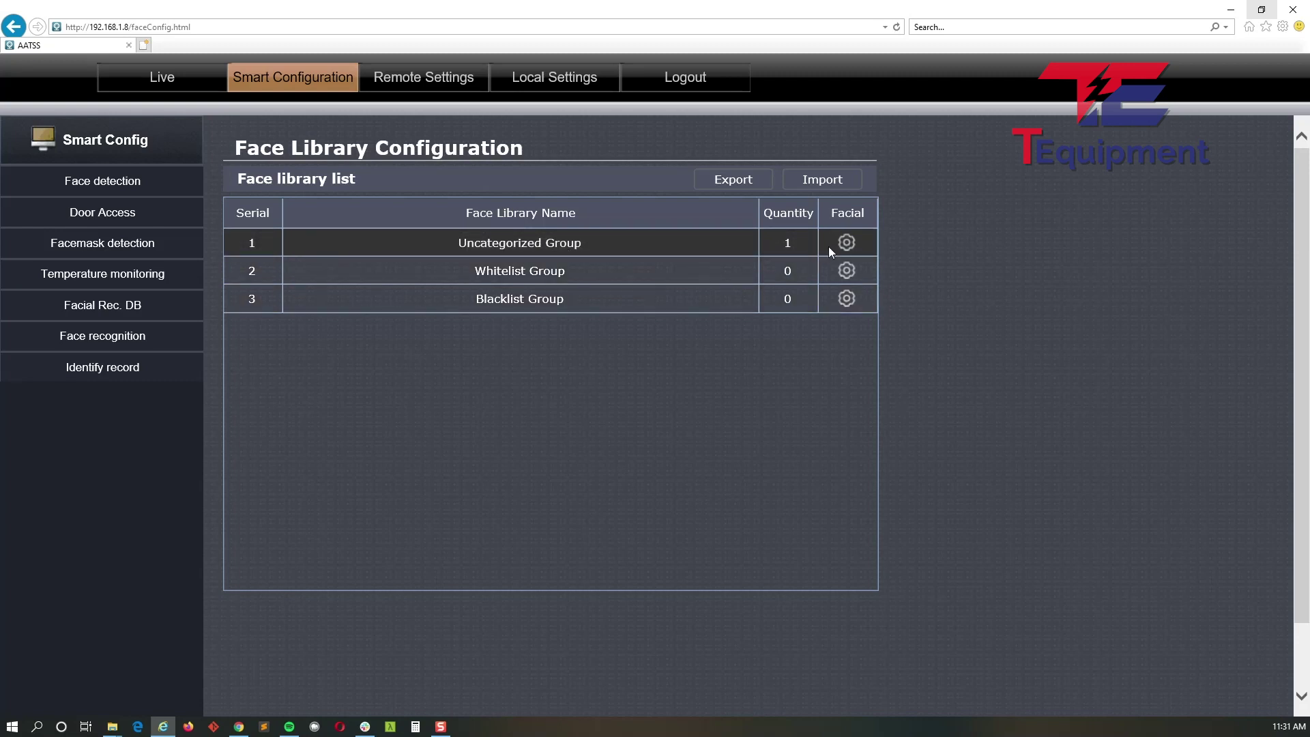
pyautogui.click(845, 244)
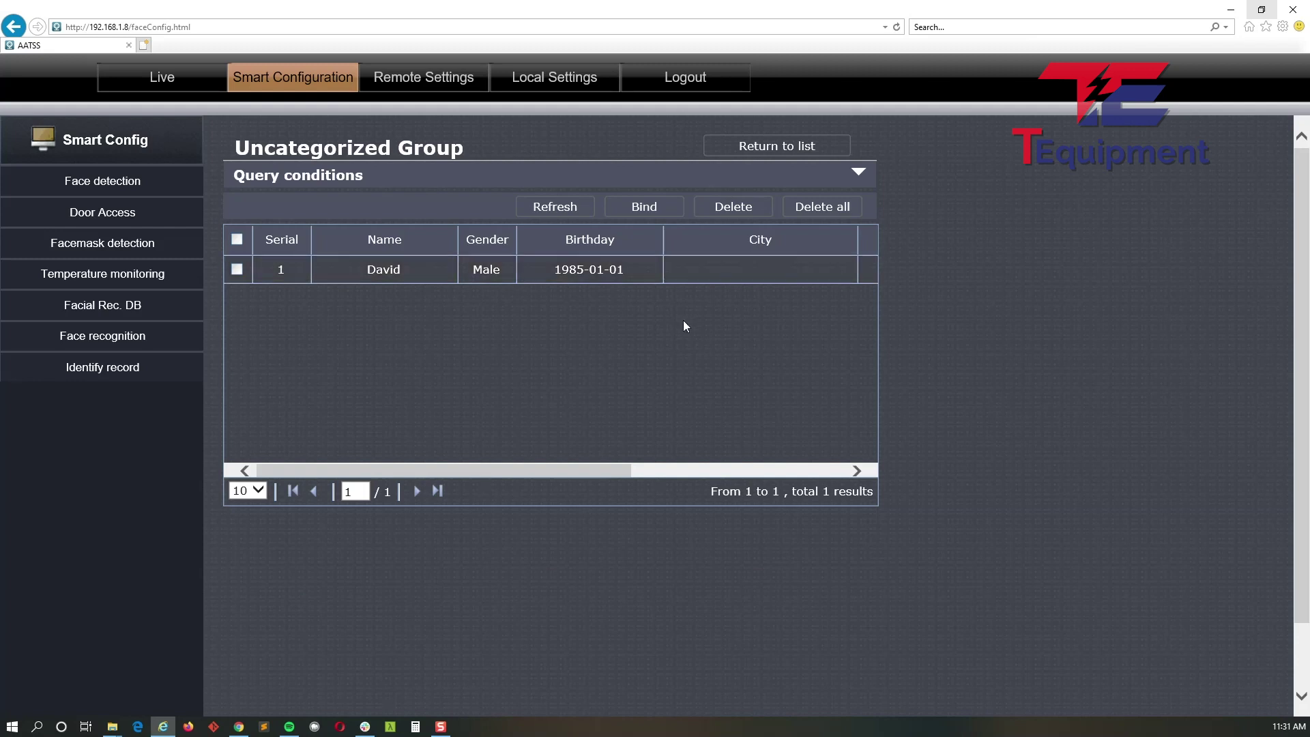
pyautogui.click(778, 149)
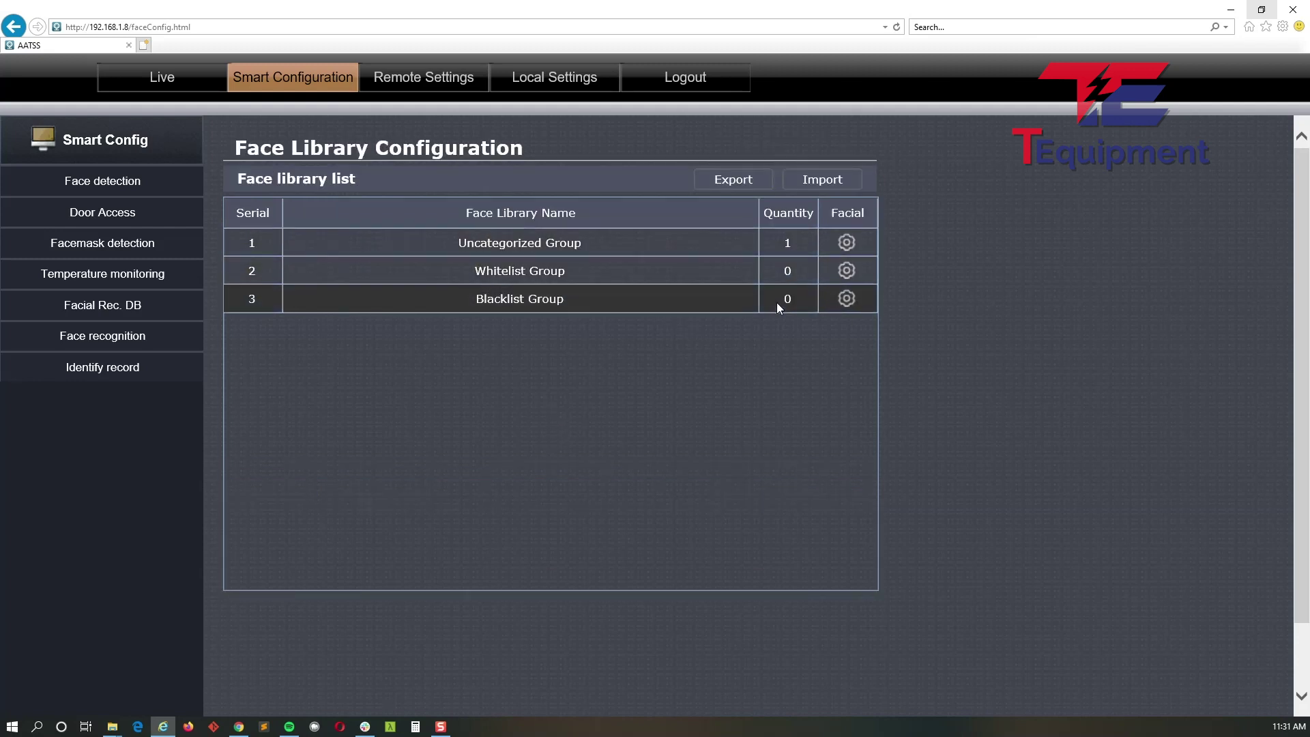
# Bind the person's entry in the Uncategorized Group to the Whitelist Group face library
pyautogui.click(846, 243)
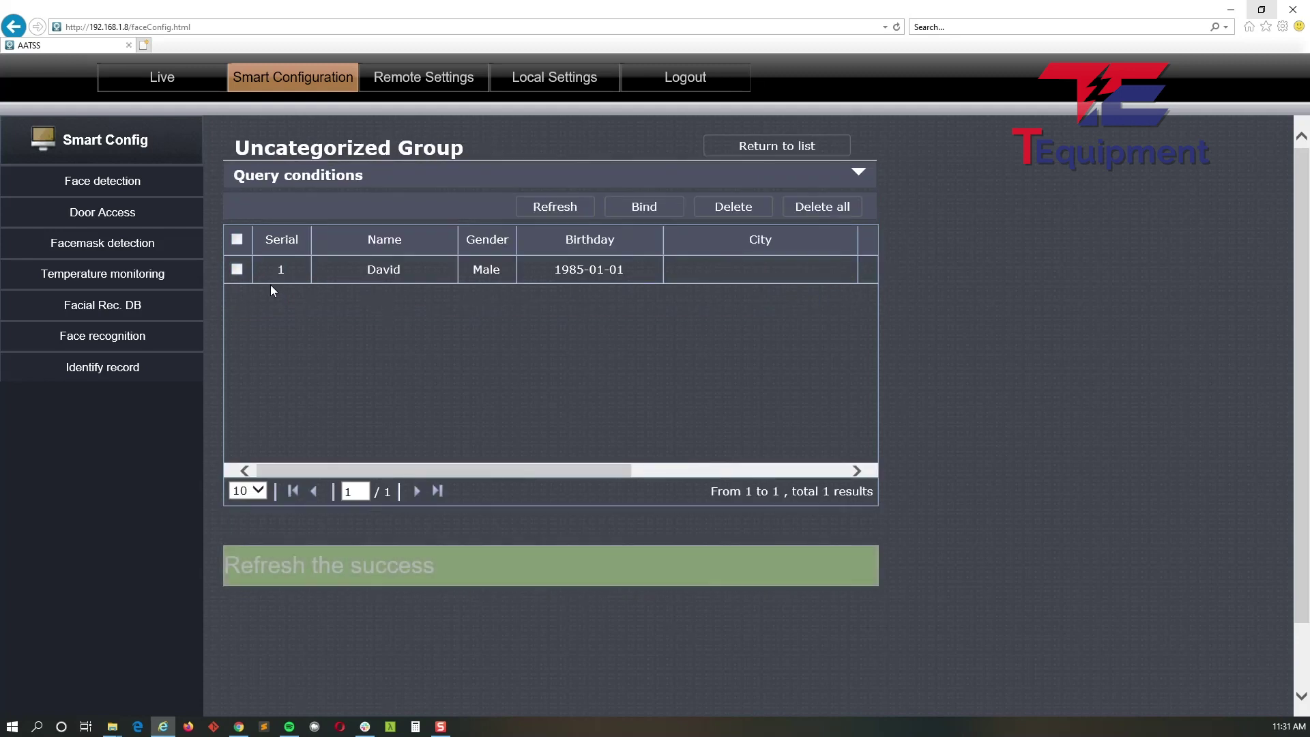
pyautogui.click(237, 269)
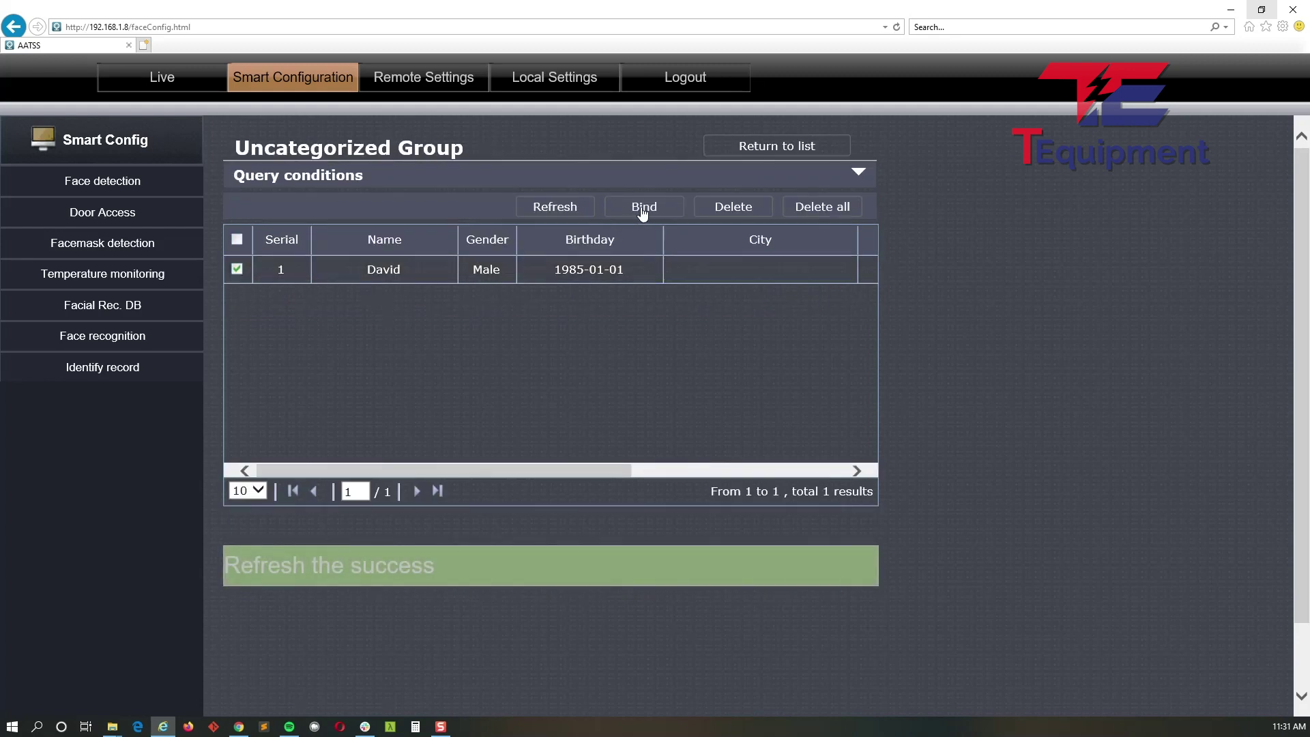
pyautogui.click(635, 211)
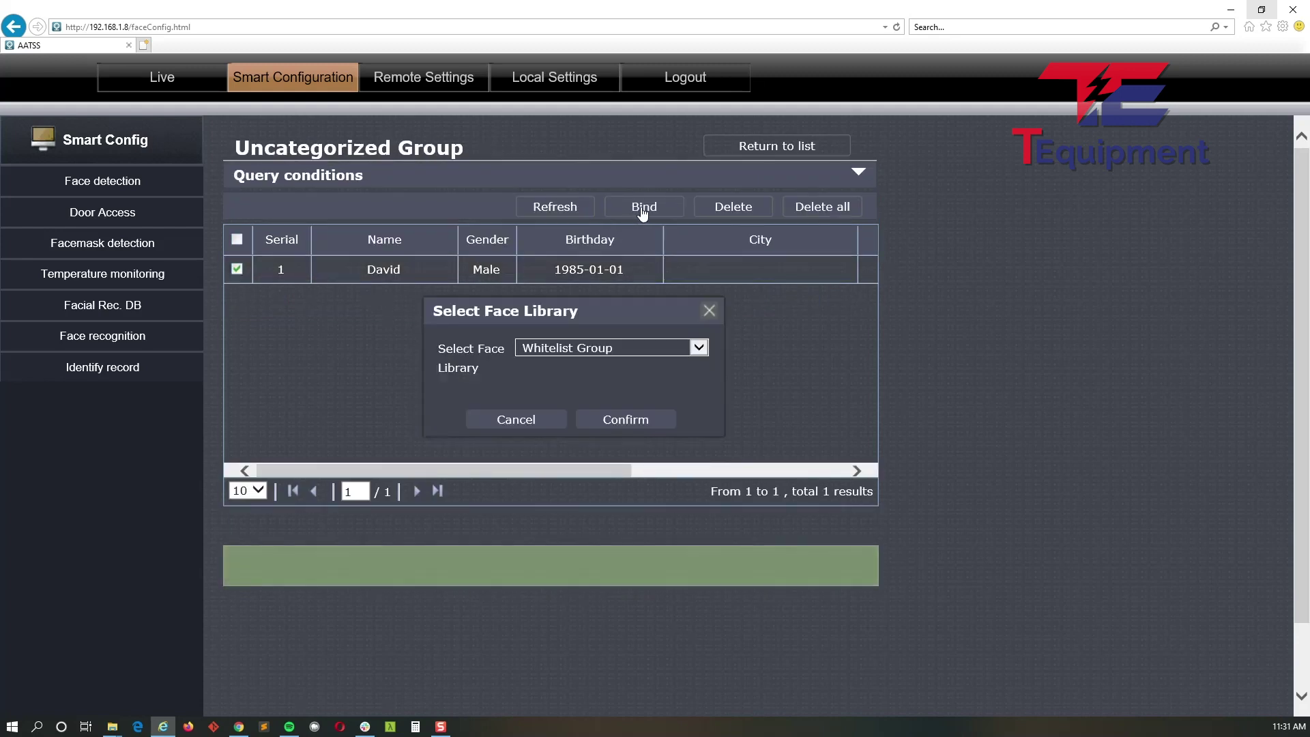
pyautogui.click(616, 419)
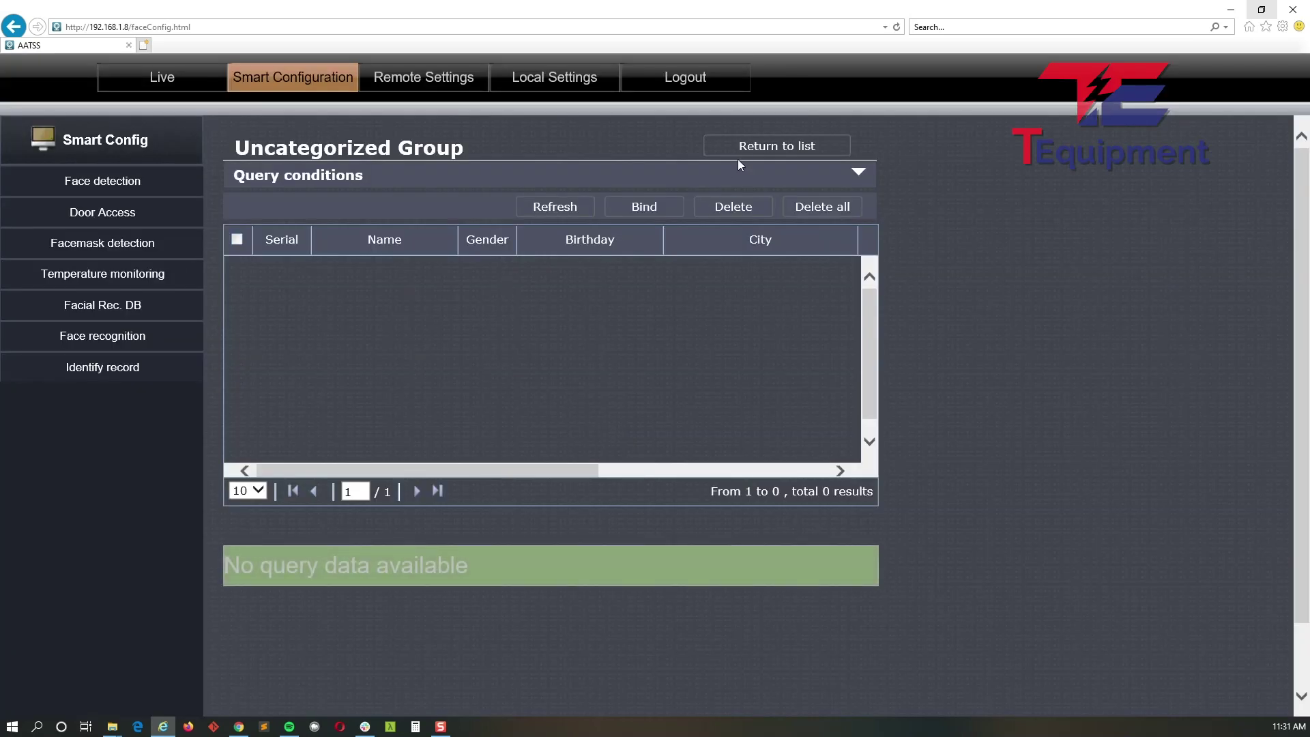
# Check the Whitelist Group for the rebound person's entry and return to the face library list
pyautogui.click(743, 150)
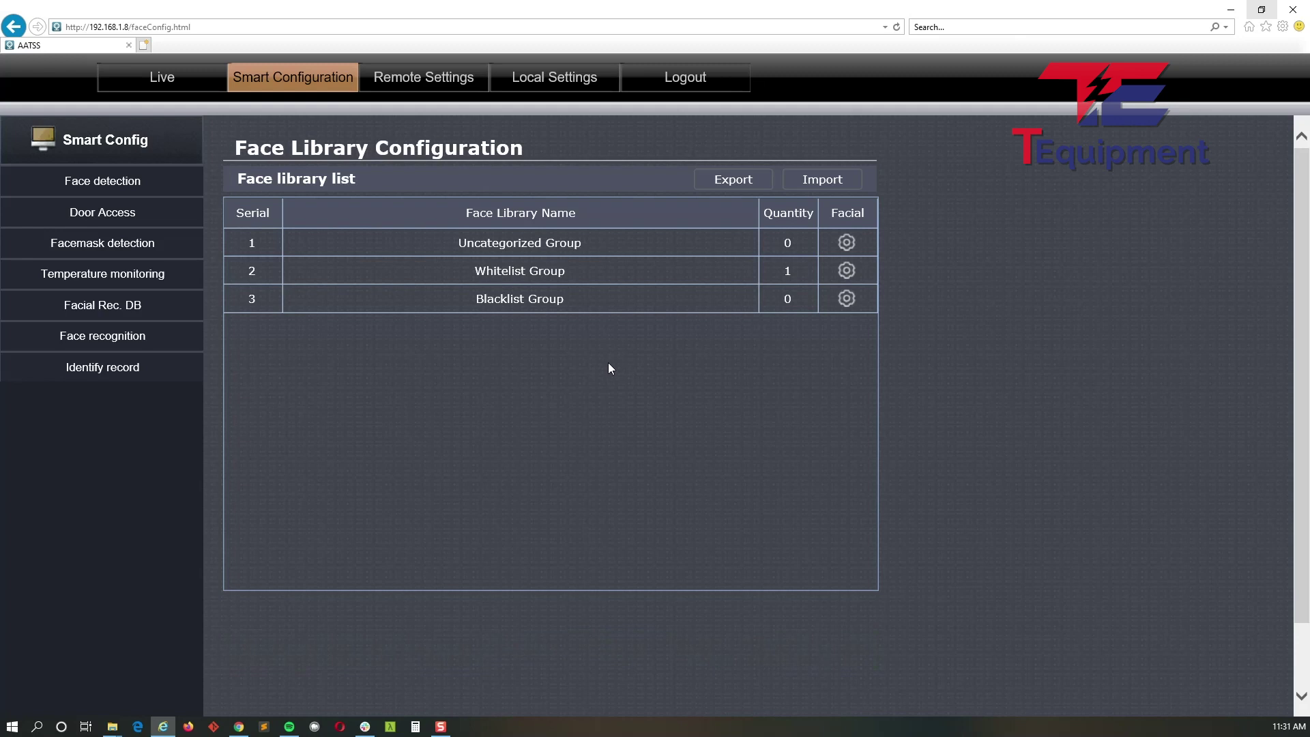
pyautogui.click(847, 270)
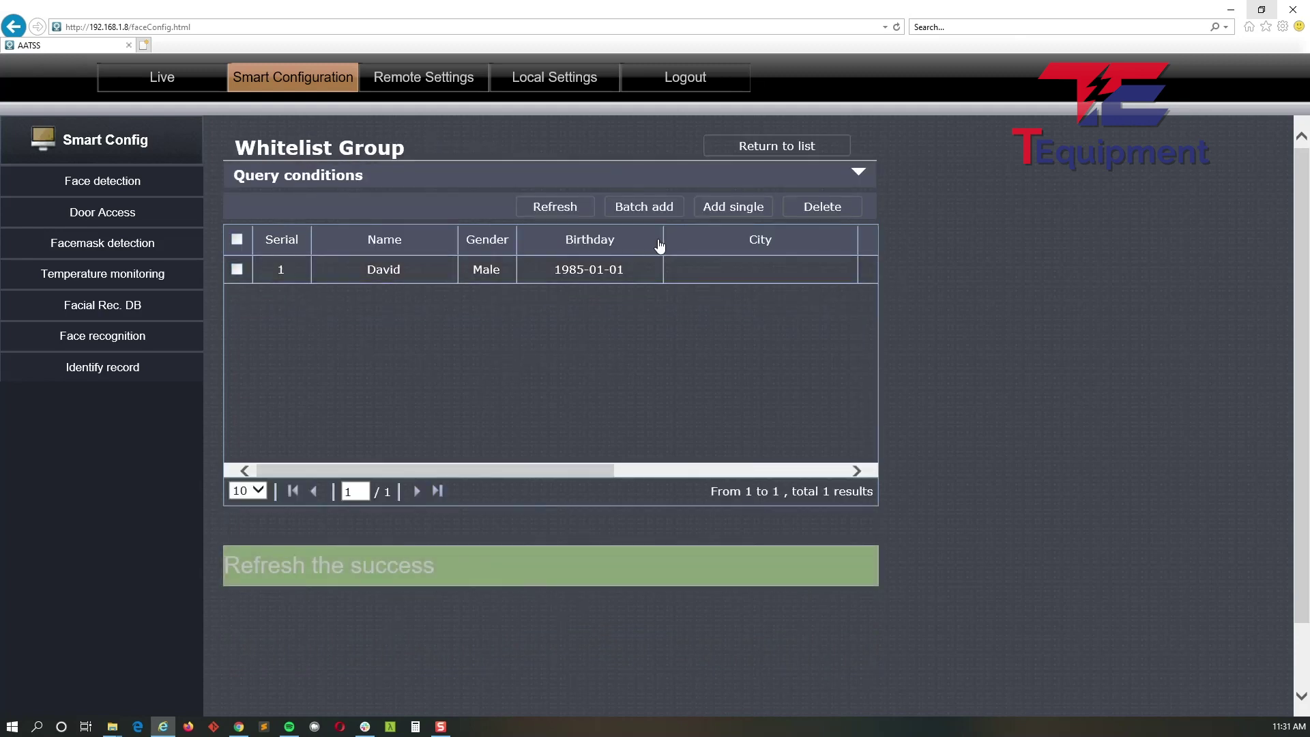
pyautogui.click(786, 148)
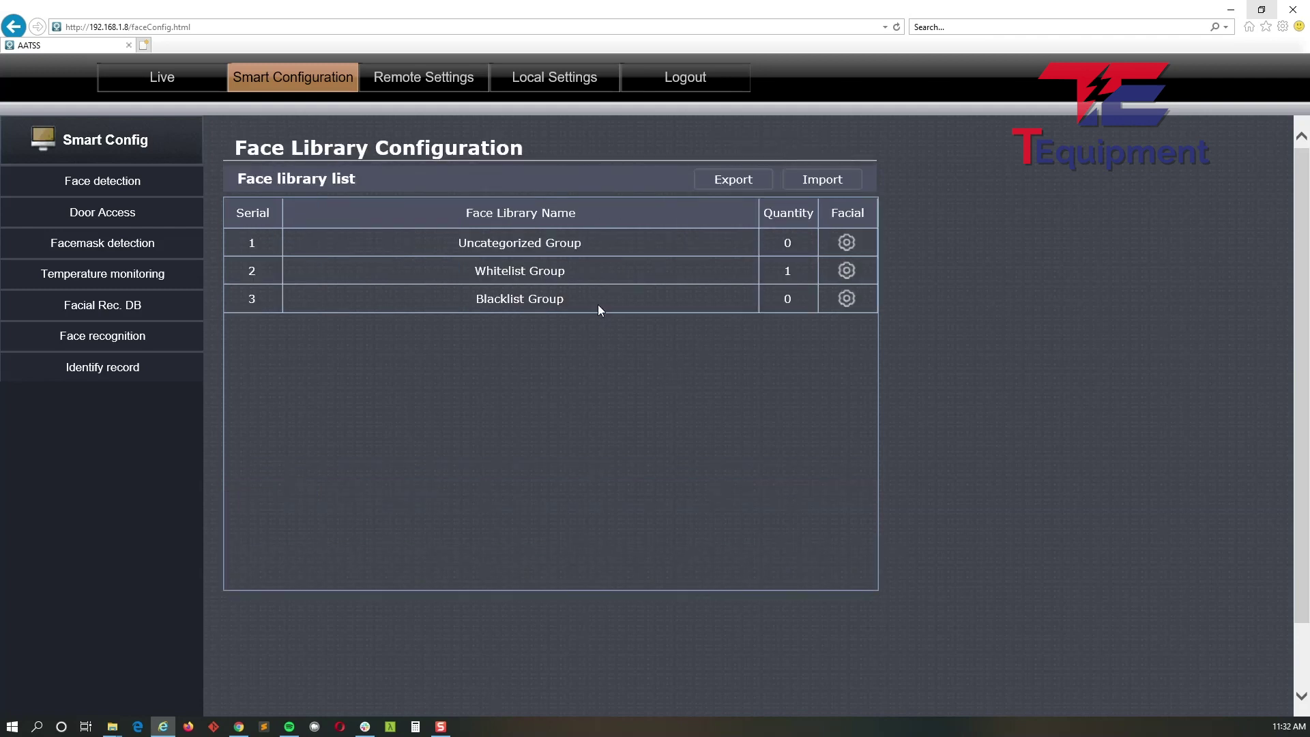
# Review the audio parameters in the remote settings, including the output volume
pyautogui.click(425, 85)
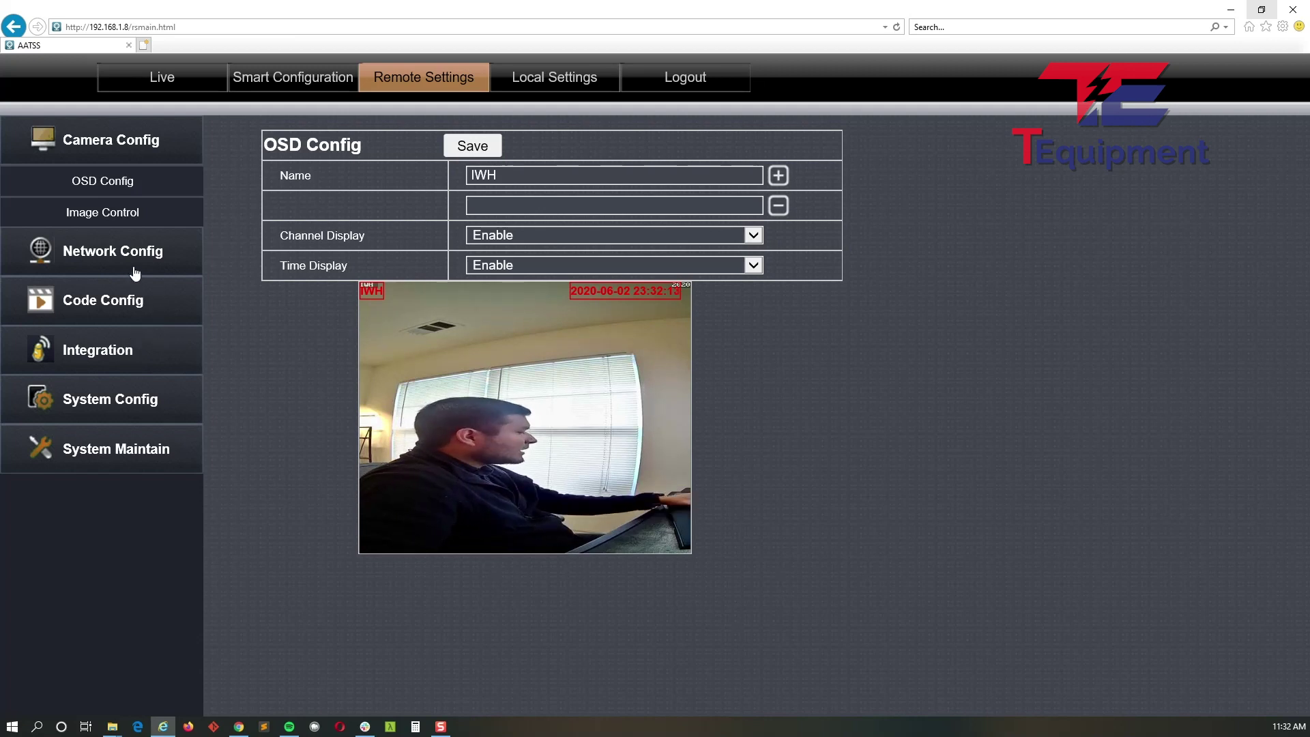
pyautogui.click(62, 294)
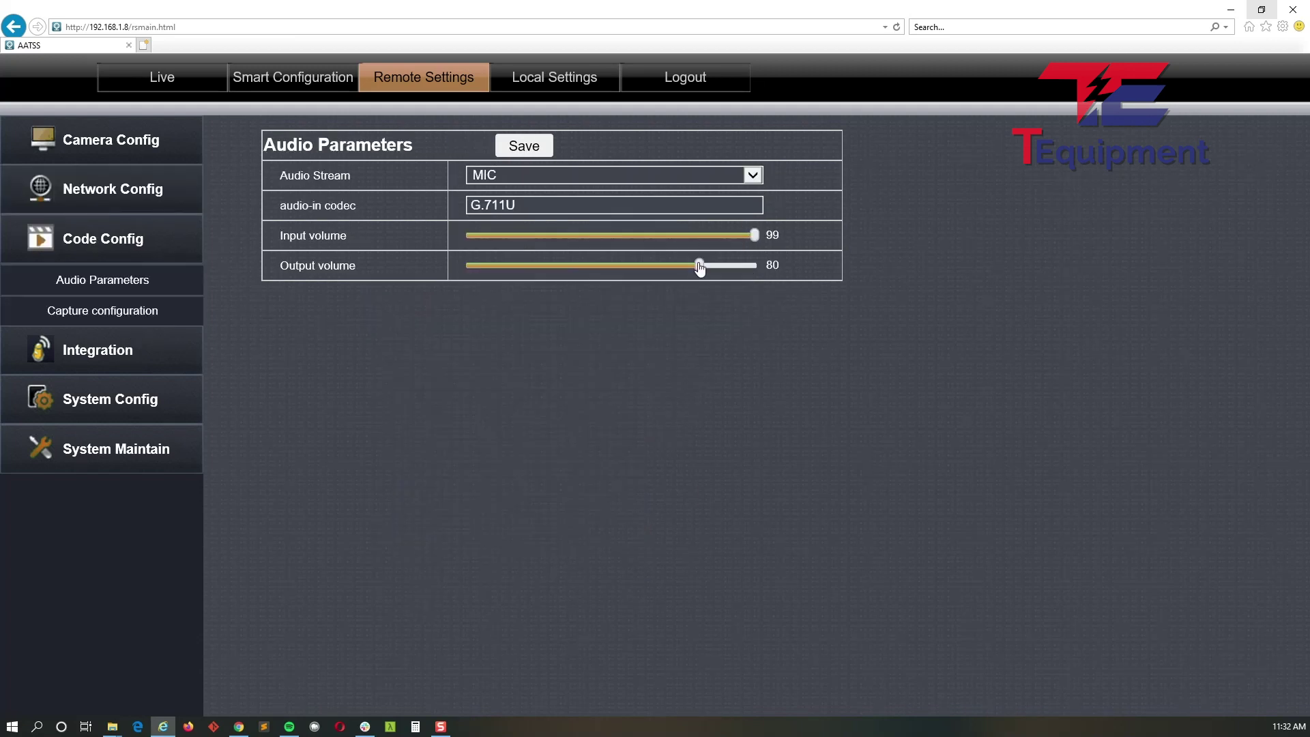
pyautogui.doubleClick(773, 265)
# Go to the live view and open the details of the latest face recognition record
pyautogui.click(203, 82)
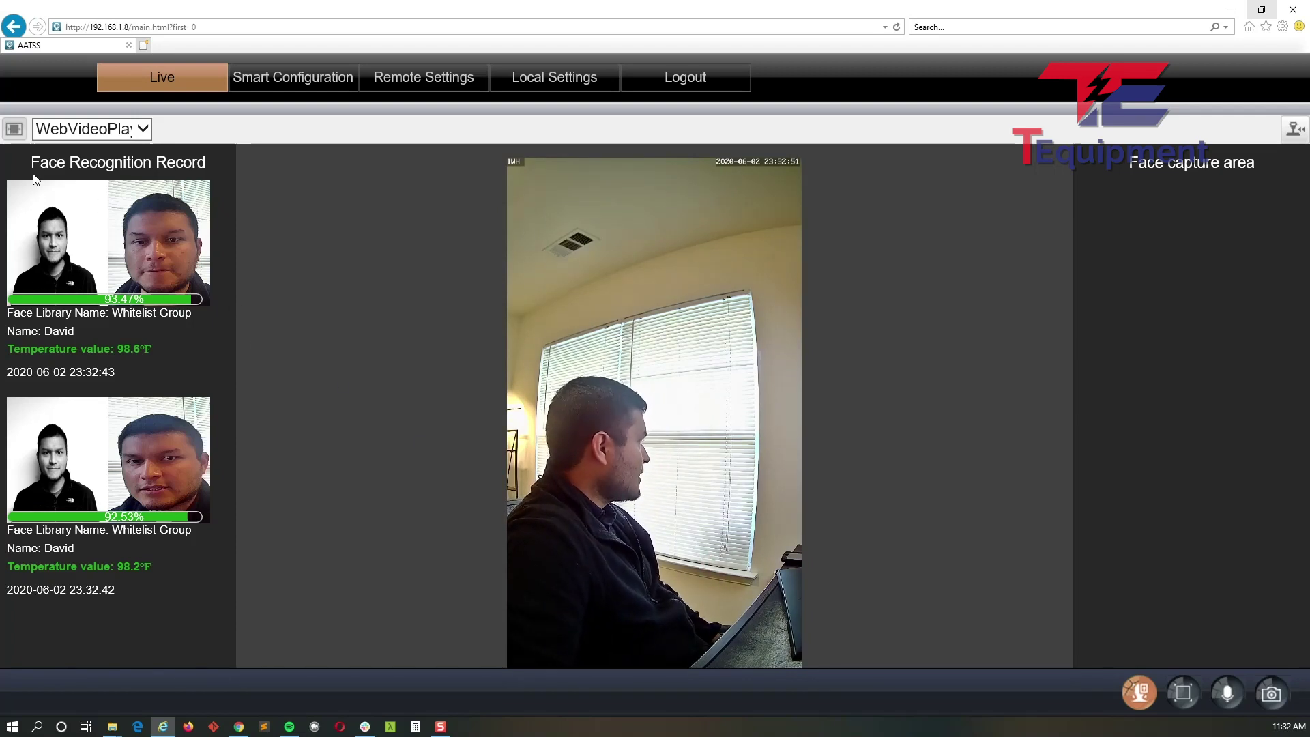
pyautogui.moveTo(33, 162); pyautogui.dragTo(154, 163)
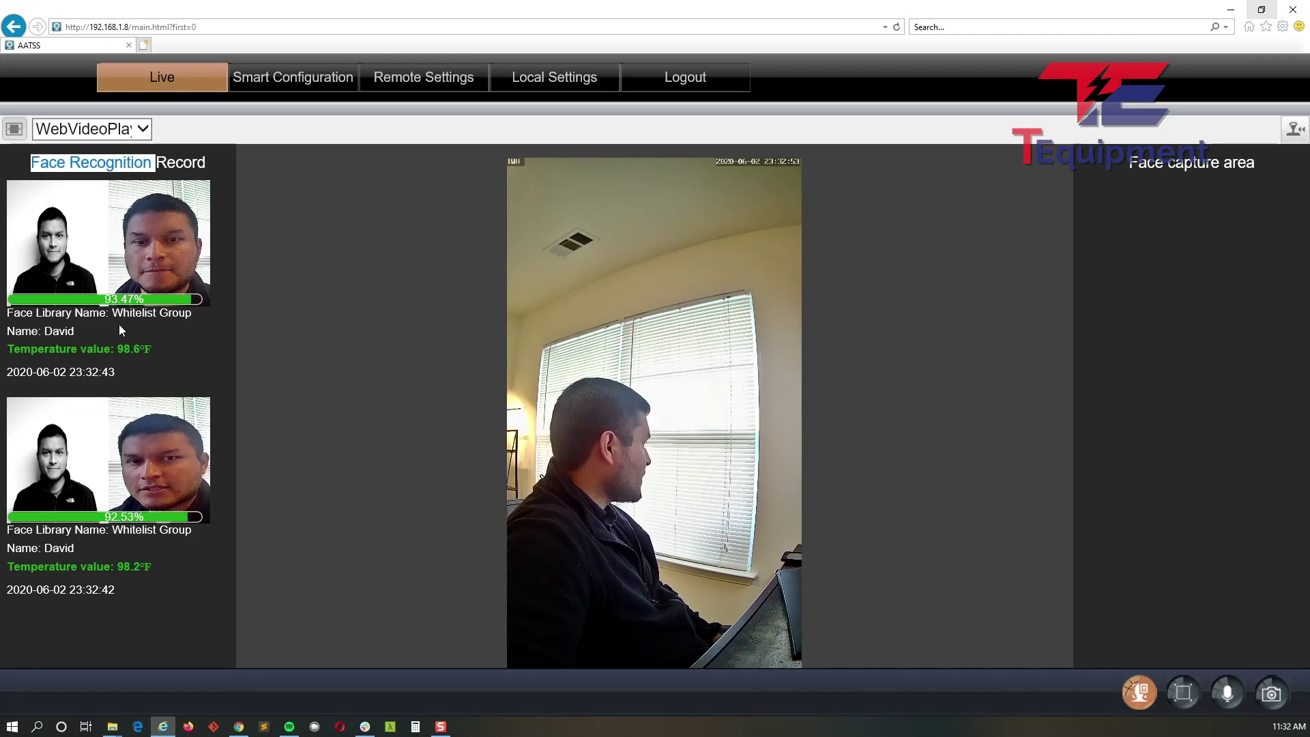
pyautogui.click(182, 313)
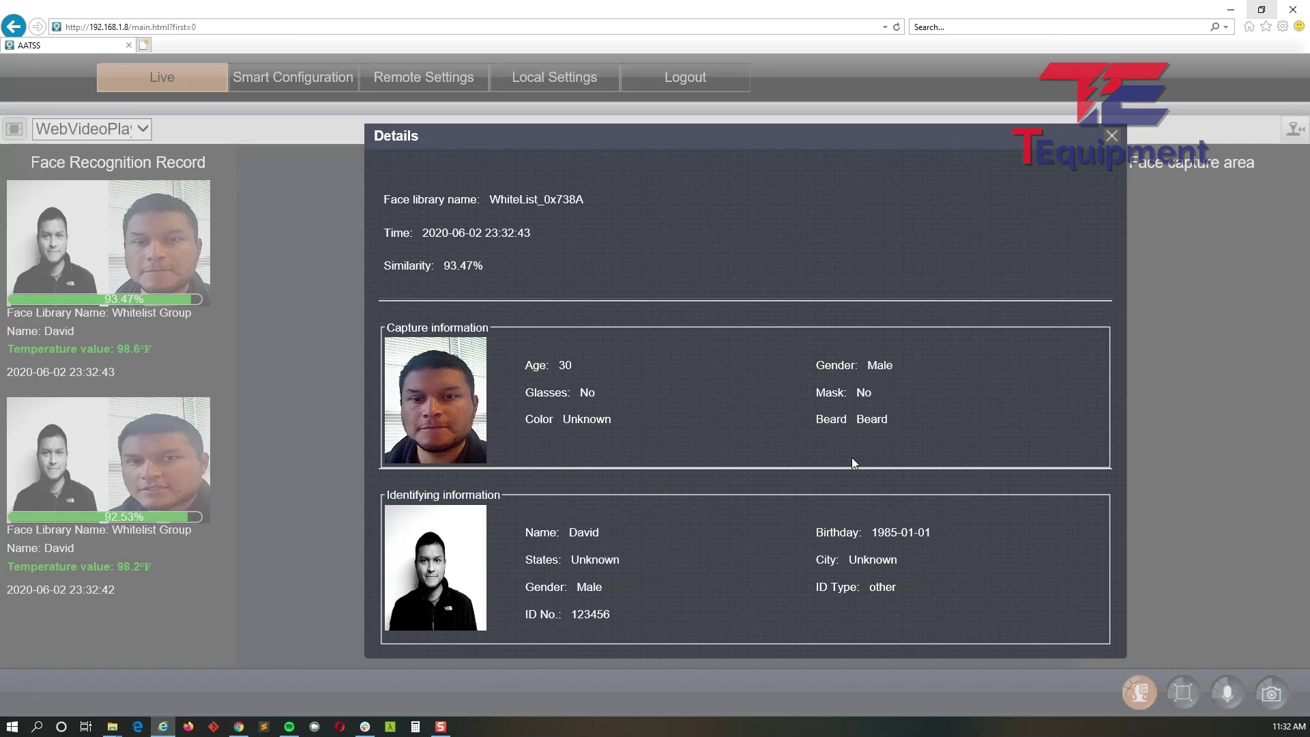
# Examine the record's identifying information and its captured age, gender, beard, glasses and mask attributes, then close the details
pyautogui.moveTo(812, 605); pyautogui.dragTo(540, 533)
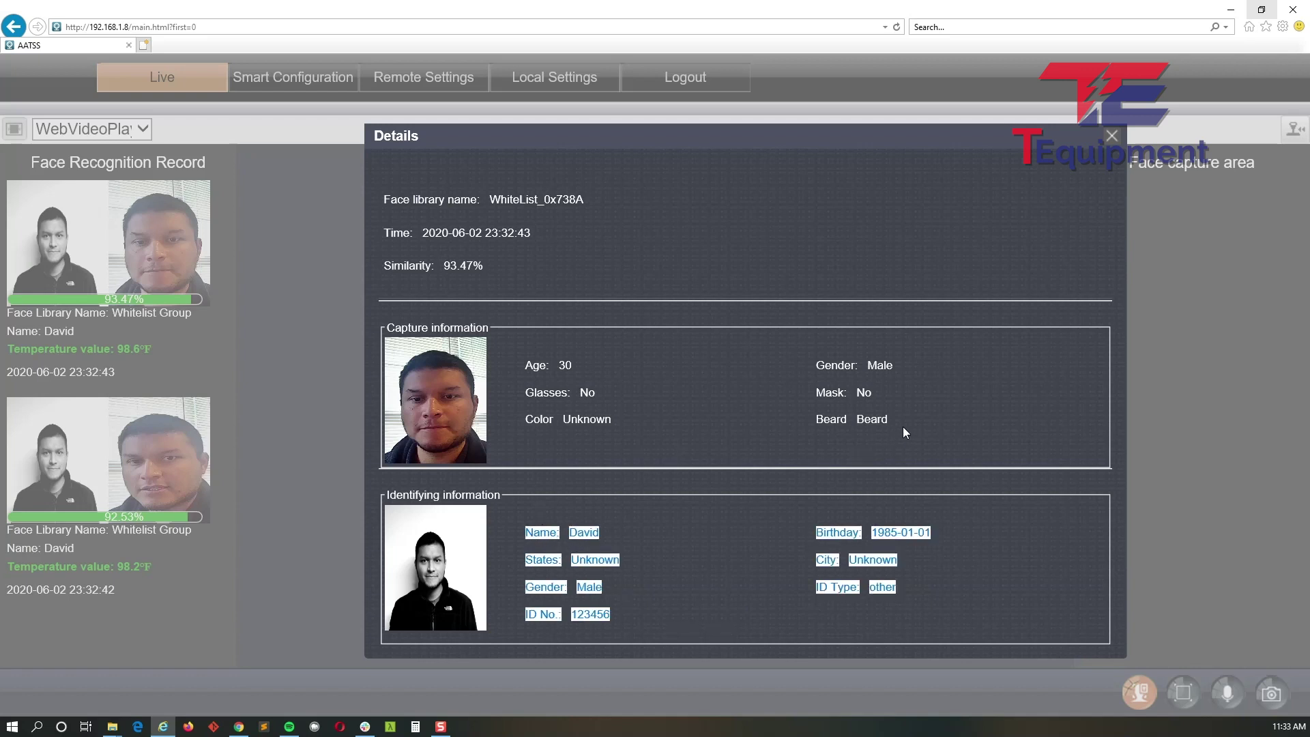
pyautogui.moveTo(903, 427); pyautogui.dragTo(717, 400)
pyautogui.moveTo(588, 392); pyautogui.dragTo(573, 367)
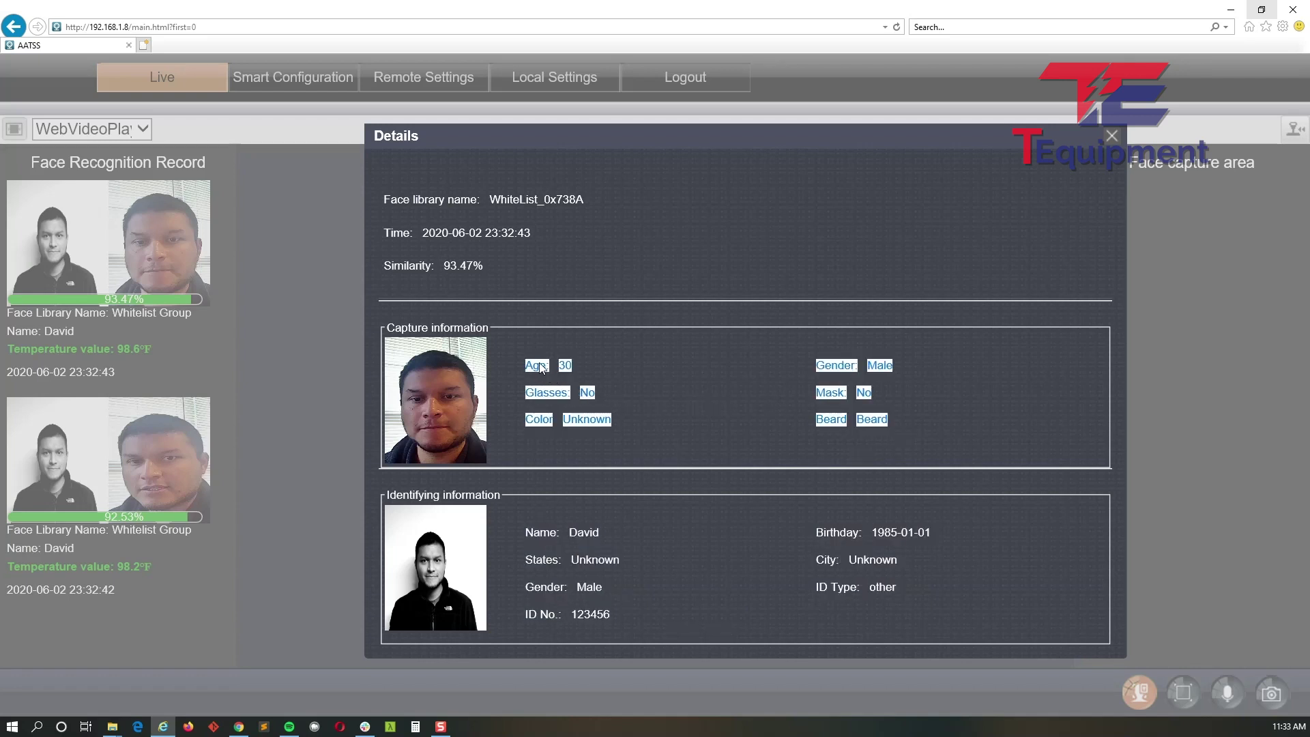
pyautogui.click(603, 456)
pyautogui.doubleClick(585, 366)
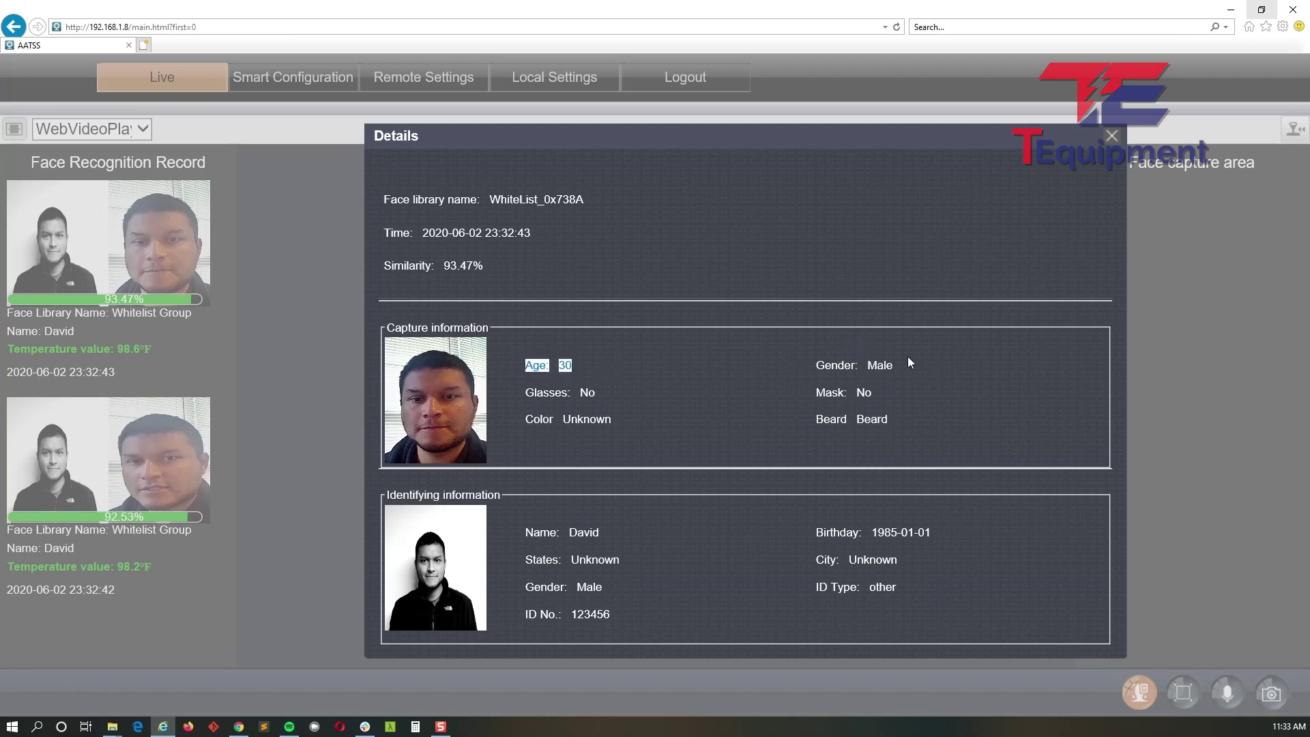
pyautogui.doubleClick(828, 365)
pyautogui.doubleClick(872, 419)
pyautogui.moveTo(821, 424); pyautogui.dragTo(772, 431)
pyautogui.click(892, 440)
pyautogui.click(869, 415)
pyautogui.moveTo(599, 389); pyautogui.dragTo(581, 393)
pyautogui.moveTo(888, 389); pyautogui.dragTo(850, 396)
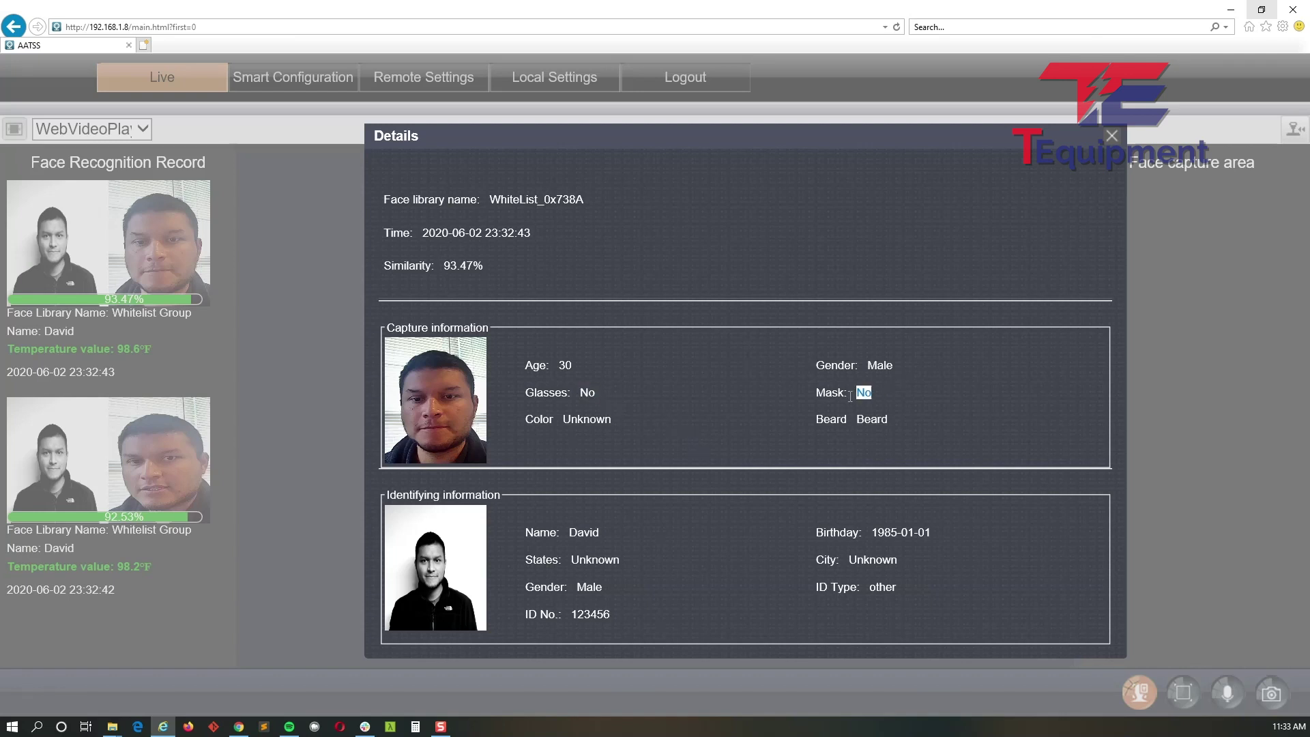
pyautogui.click(1113, 140)
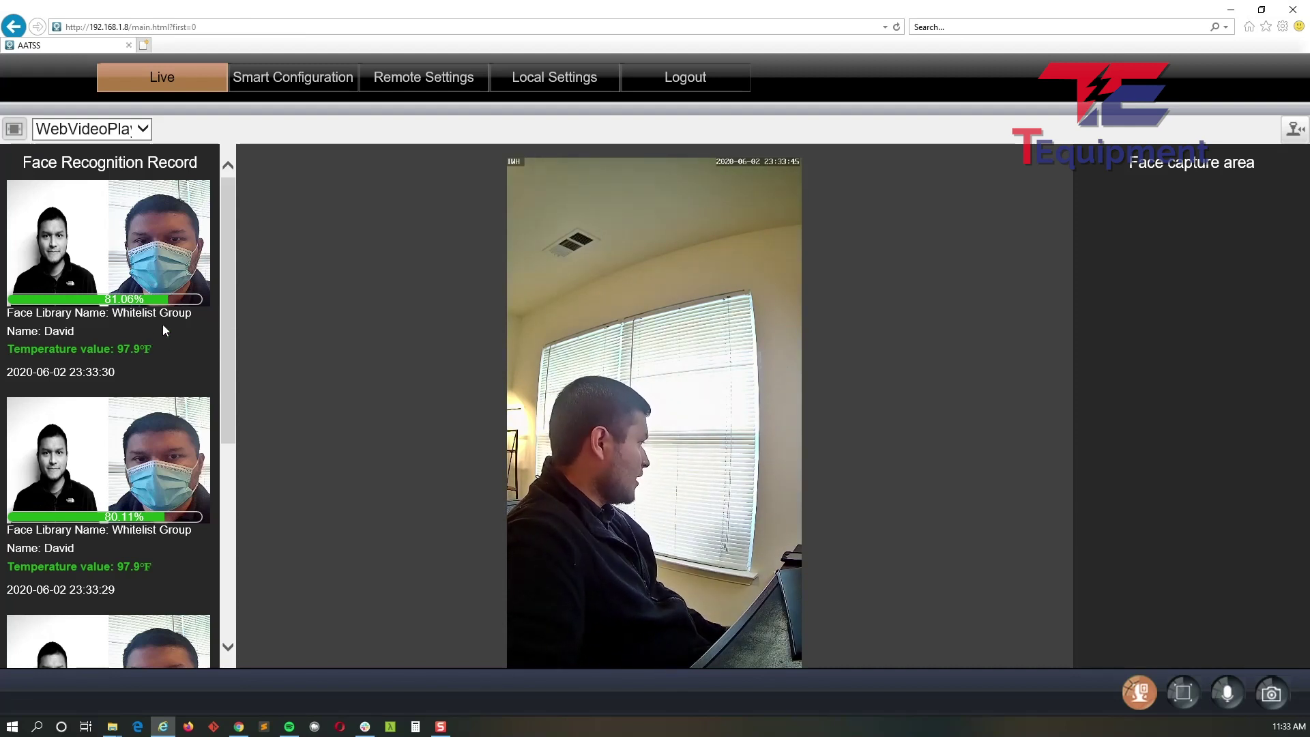
# Open the details of the newest face recognition record showing a masked face, check its mask status, and close them
pyautogui.moveTo(149, 309); pyautogui.dragTo(113, 305)
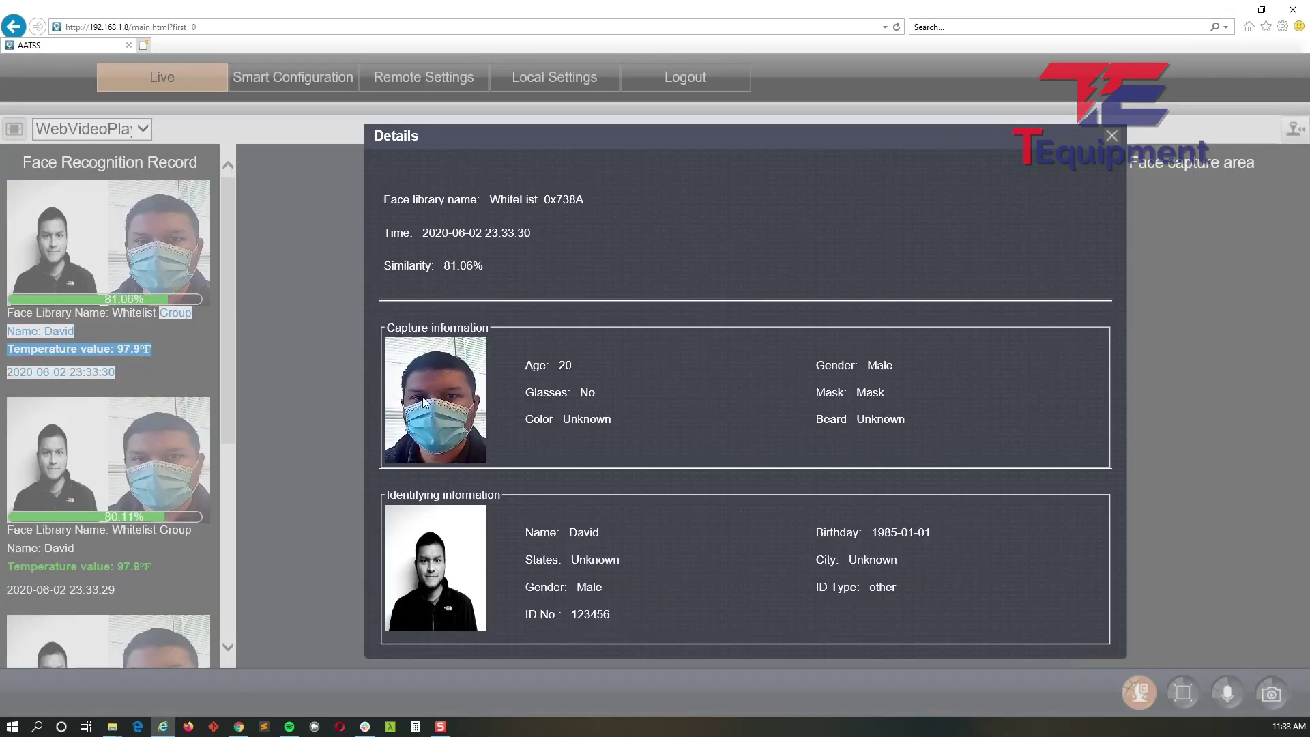
pyautogui.click(232, 323)
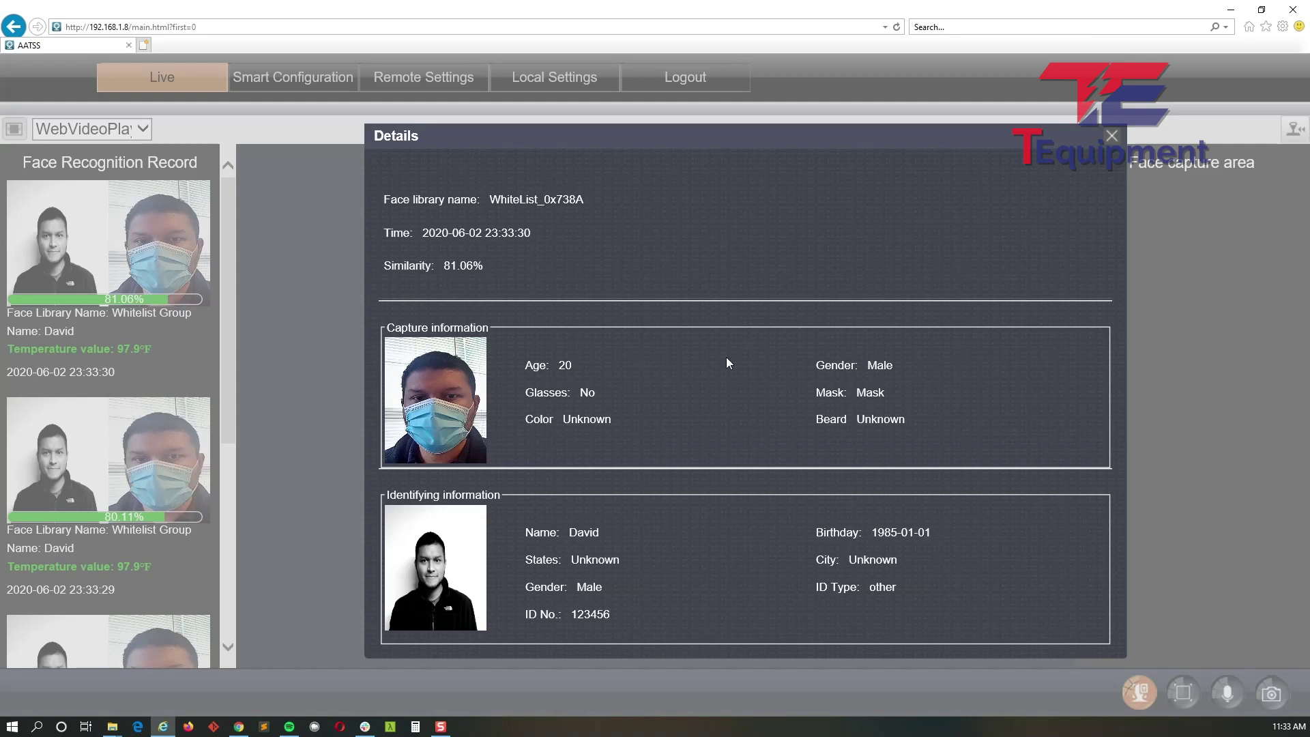
pyautogui.moveTo(884, 392); pyautogui.dragTo(801, 389)
pyautogui.click(269, 437)
pyautogui.click(1117, 134)
# Open the earlier unmasked face recognition record in the live list, check its mask status, and close the details
pyautogui.scroll(-2, 179, 398)
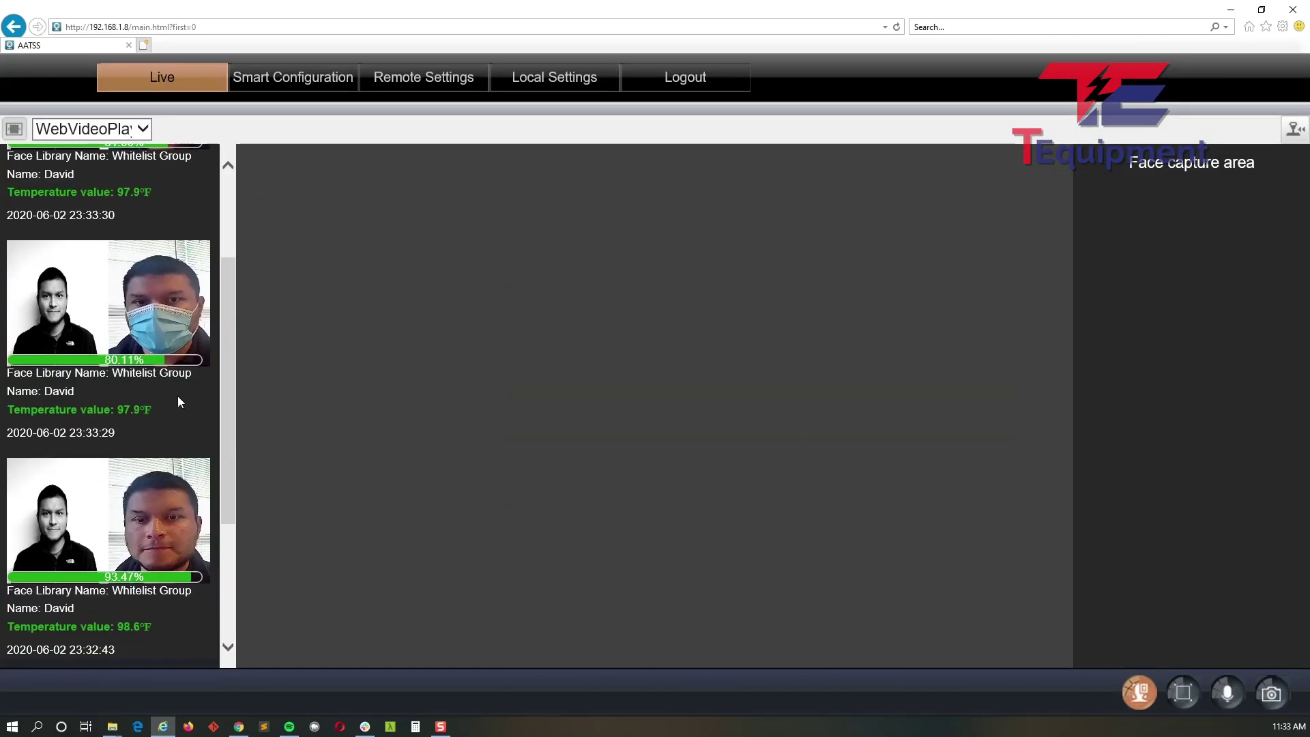
pyautogui.click(135, 493)
pyautogui.moveTo(872, 395); pyautogui.dragTo(800, 379)
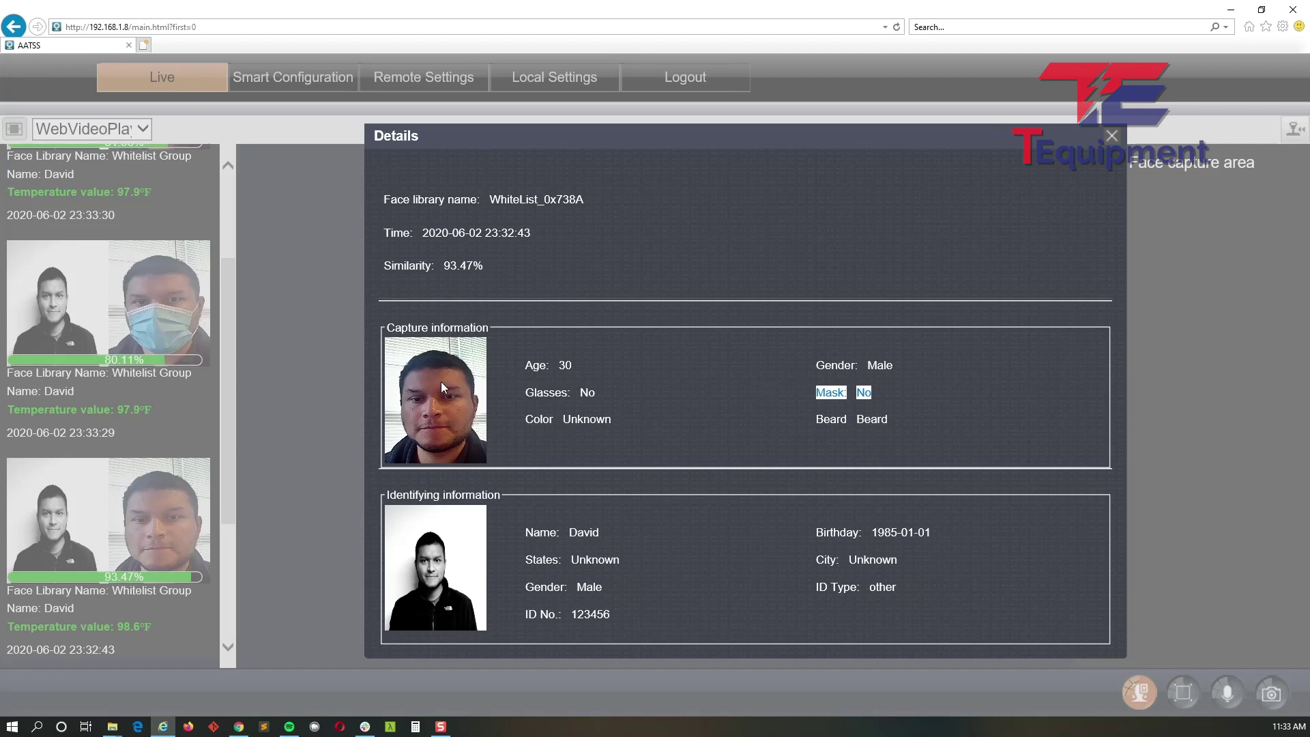
pyautogui.click(1112, 135)
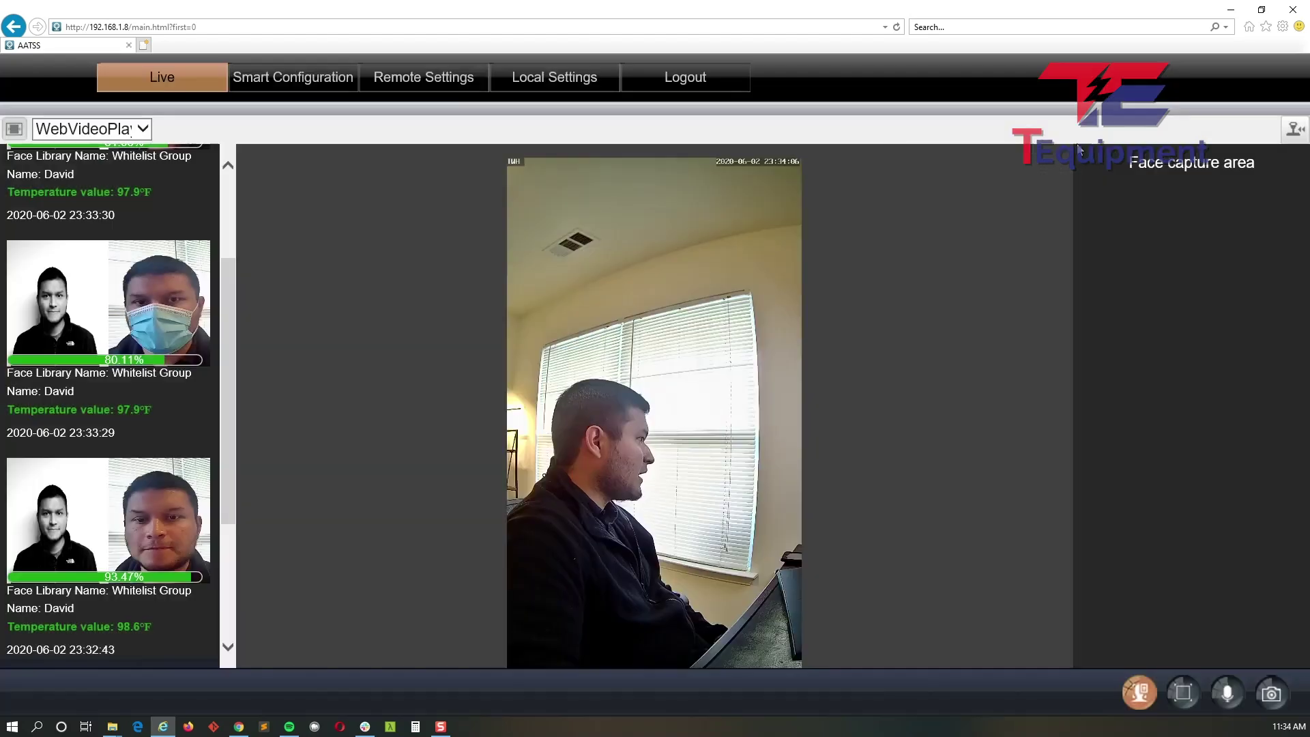
# View the remote settings and the local settings for the drive, snapshot path and face capture path
pyautogui.click(450, 80)
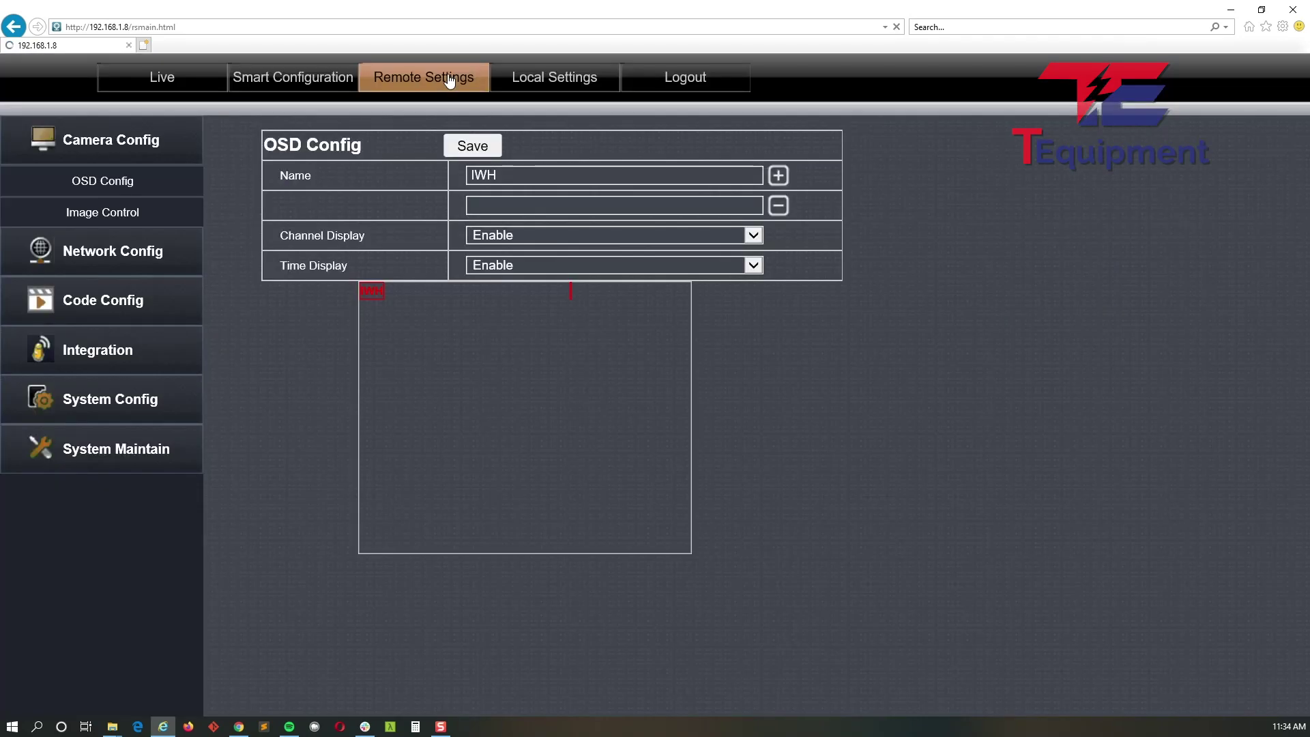
pyautogui.click(529, 80)
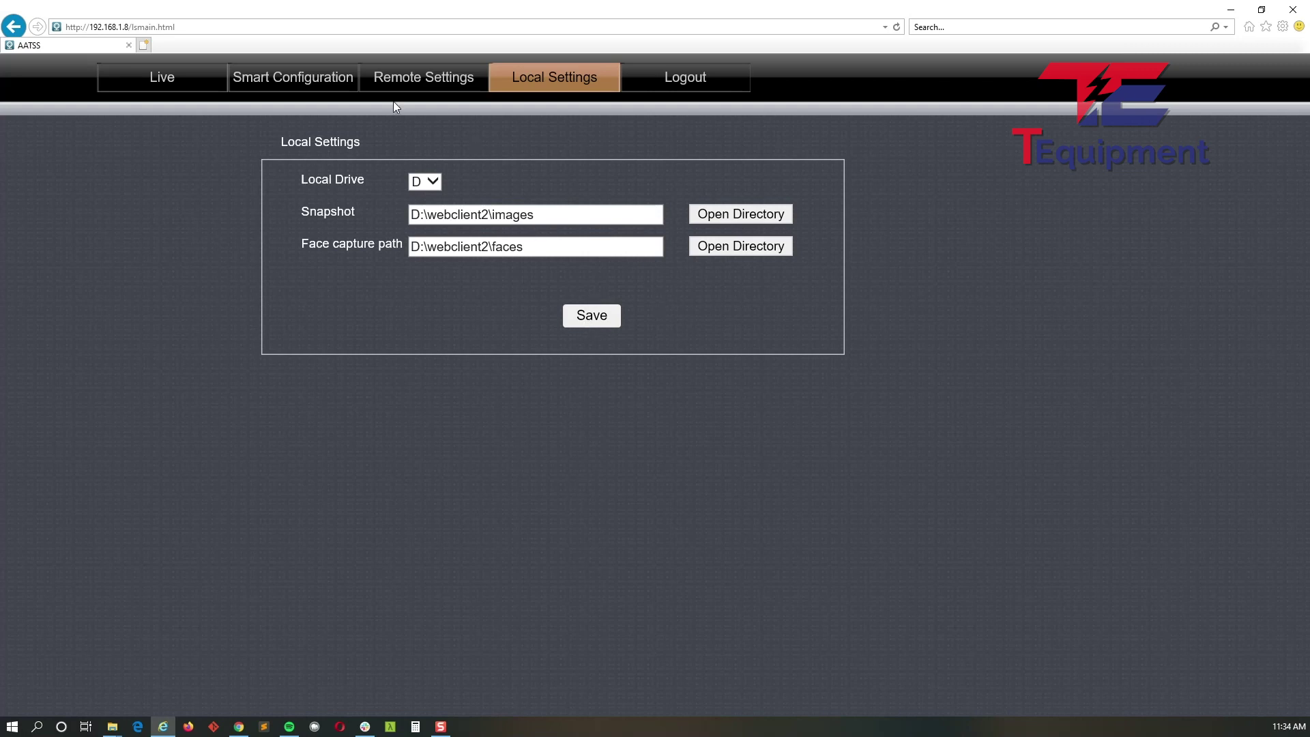
# Open the details of the first record in the smart configuration's identify records and check its face similarity and personal information
pyautogui.click(286, 83)
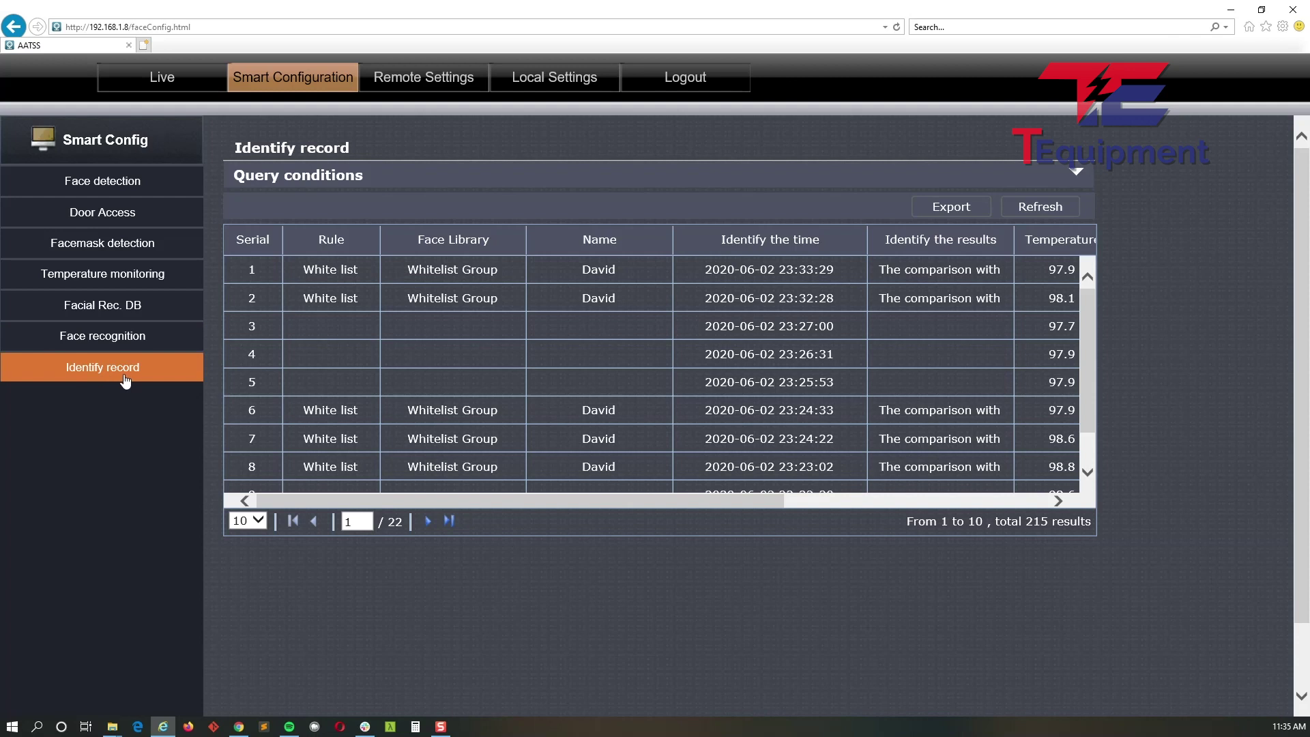
pyautogui.doubleClick(440, 275)
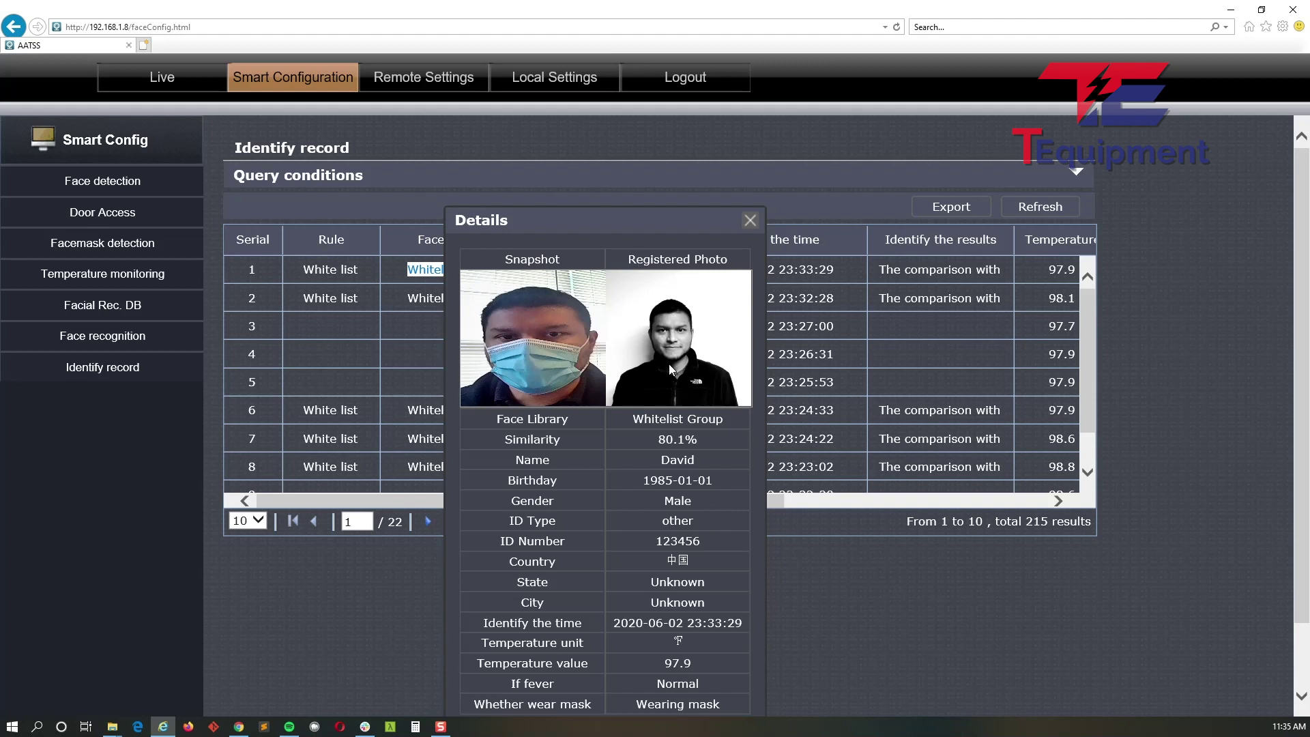
pyautogui.moveTo(715, 435); pyautogui.dragTo(533, 440)
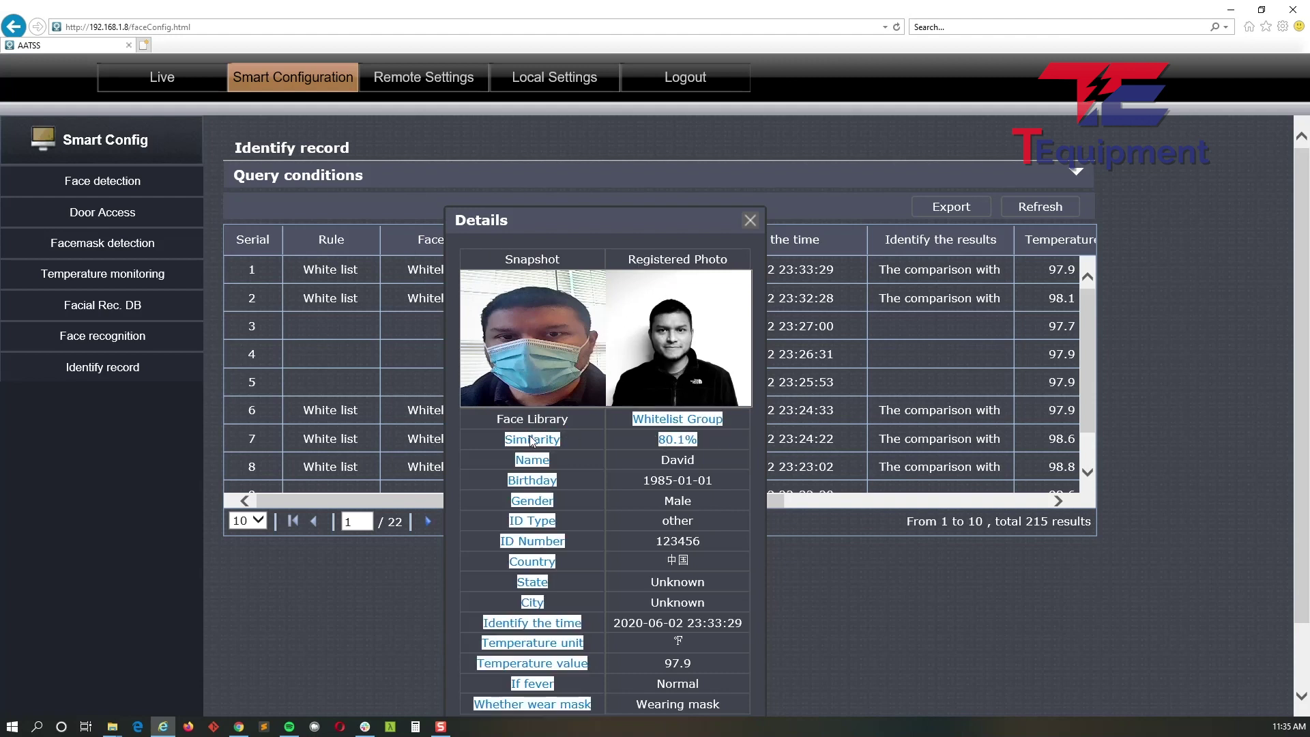
pyautogui.click(672, 463)
pyautogui.moveTo(676, 473); pyautogui.dragTo(705, 515)
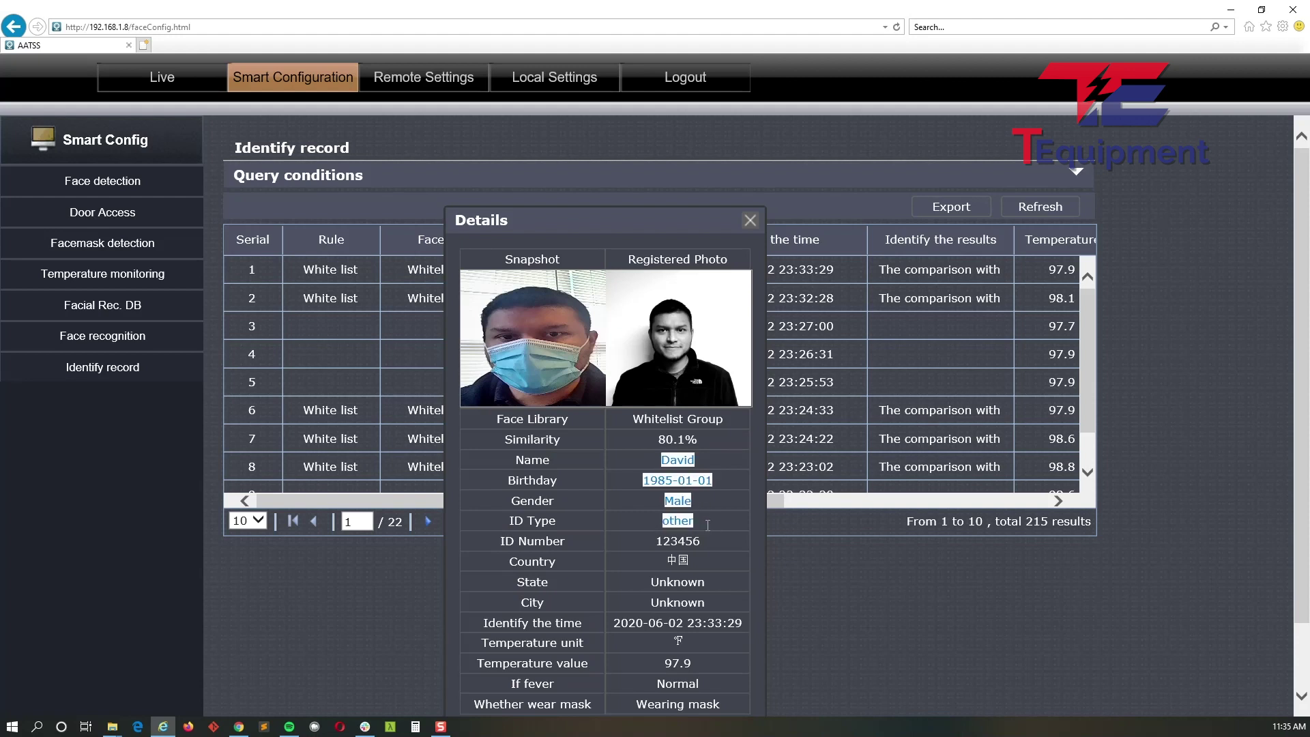
# Examine the record's temperature unit, temperature value, fever status and mask status, then close the details
pyautogui.scroll(-1, 710, 526)
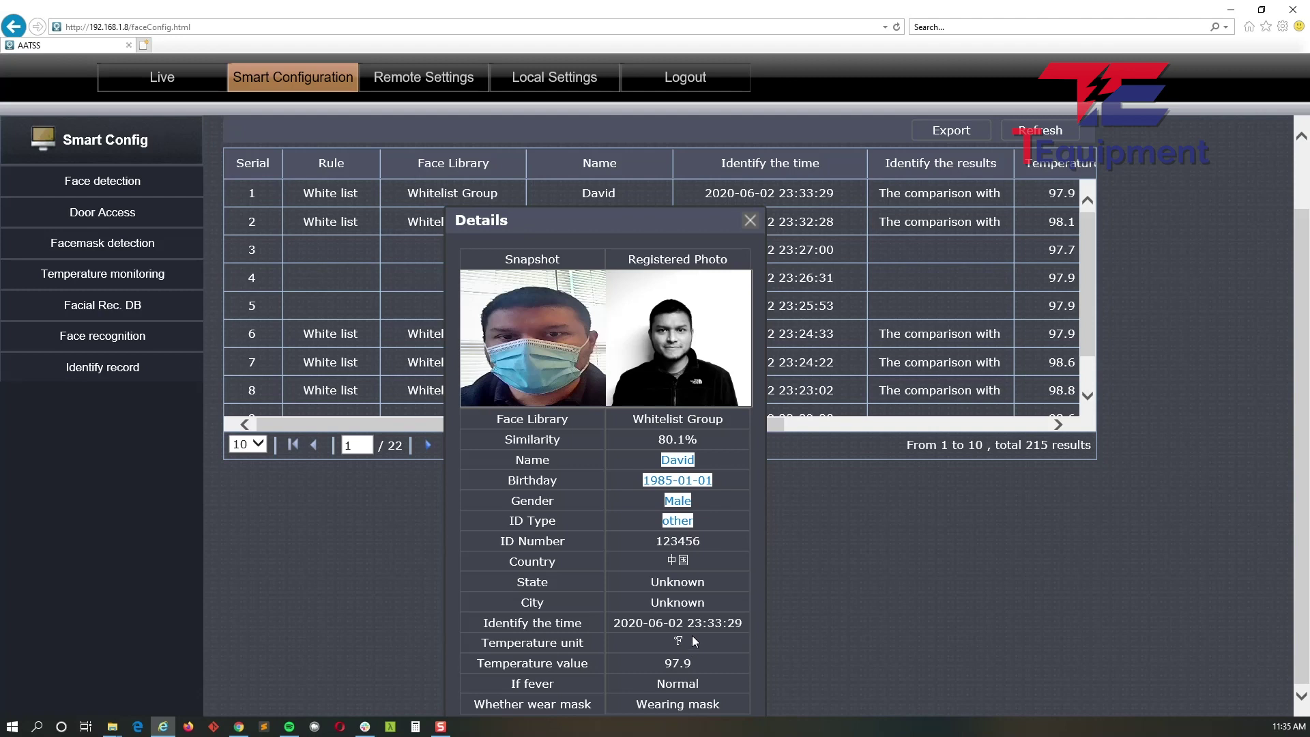
pyautogui.moveTo(730, 698); pyautogui.dragTo(490, 649)
pyautogui.click(824, 633)
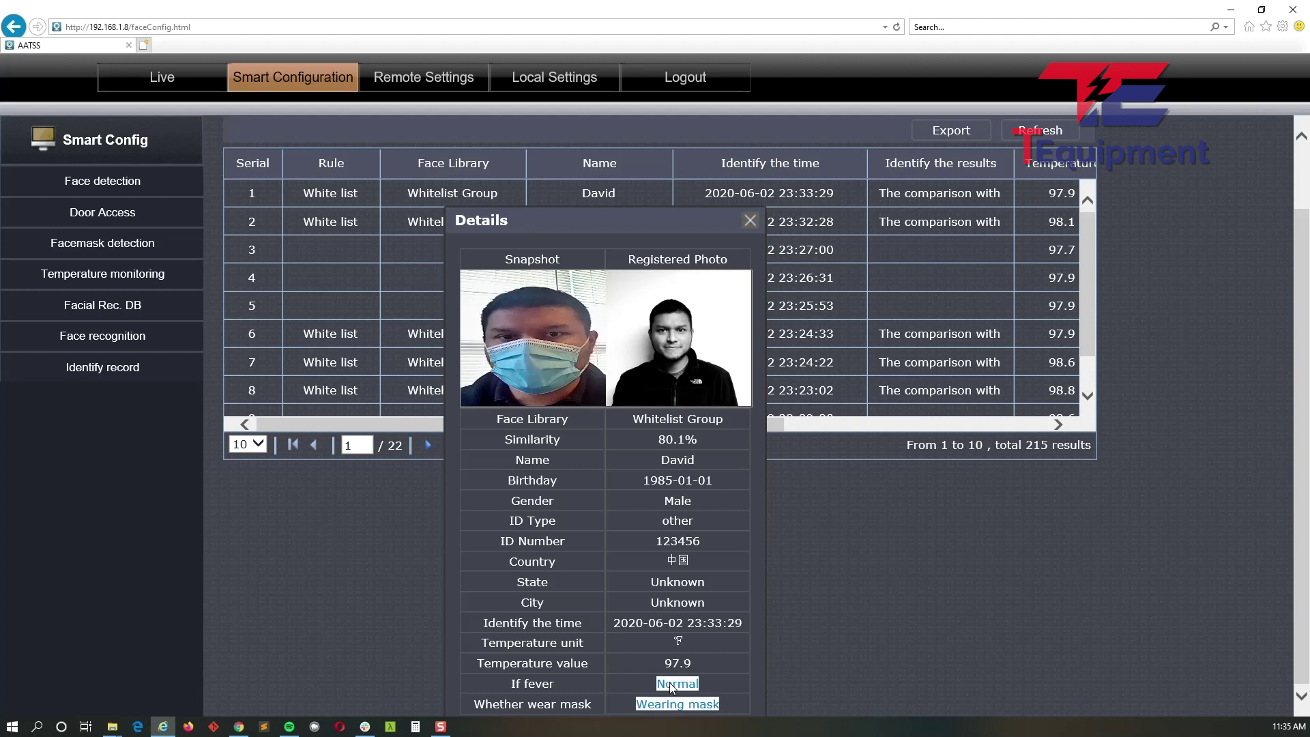
pyautogui.moveTo(670, 682); pyautogui.dragTo(481, 646)
pyautogui.click(646, 645)
pyautogui.click(750, 220)
# Export the list of identify records
pyautogui.scroll(1, 763, 273)
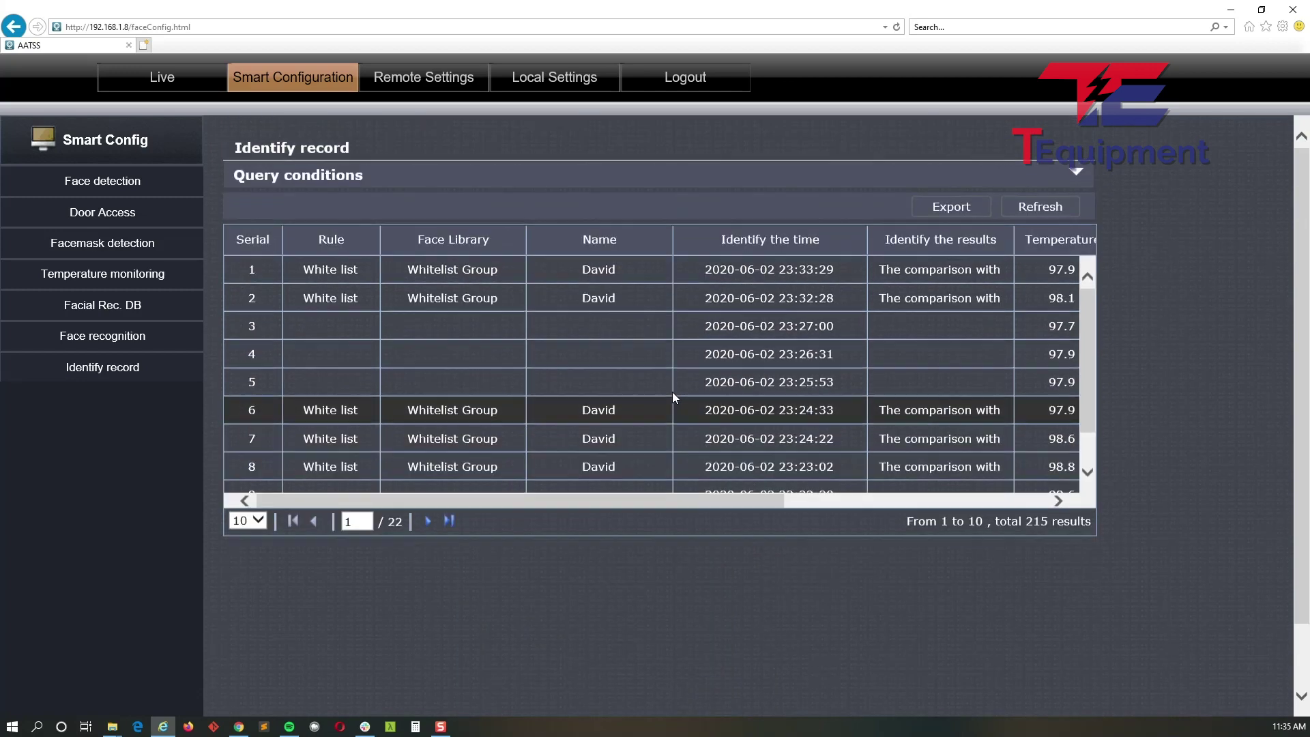
pyautogui.click(931, 207)
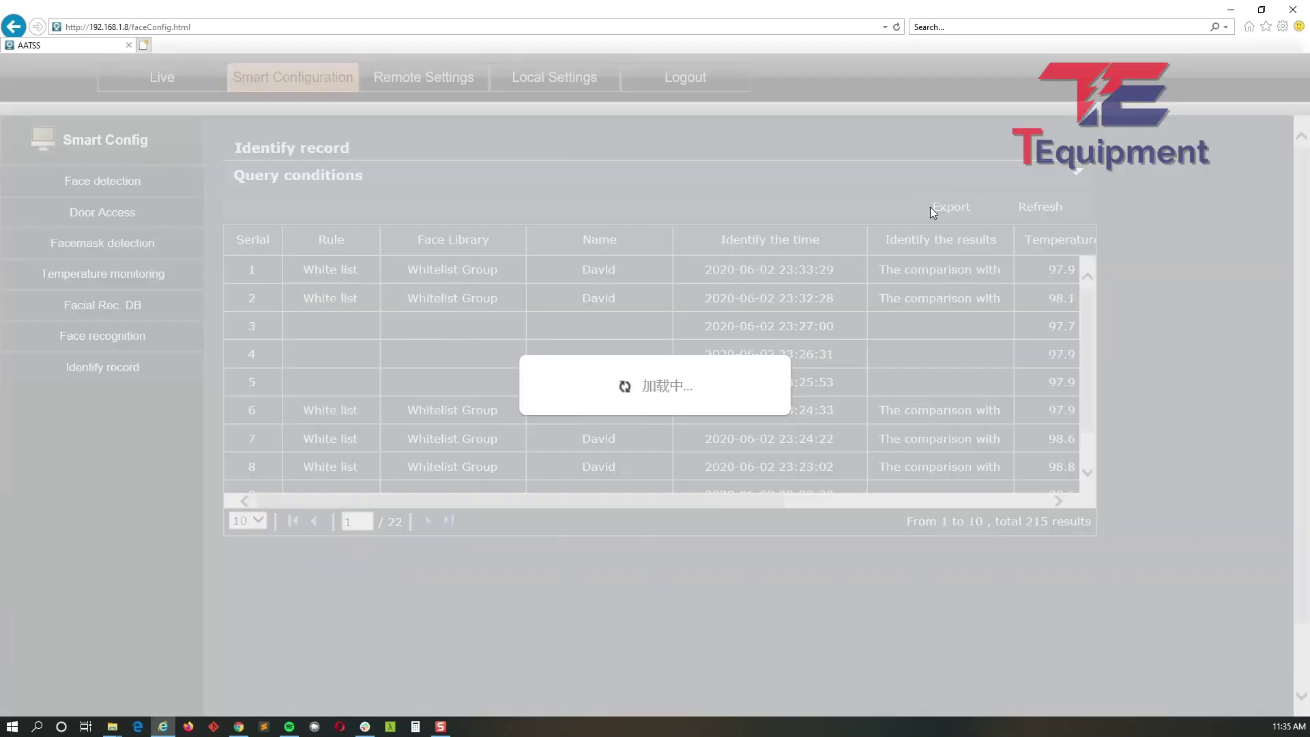